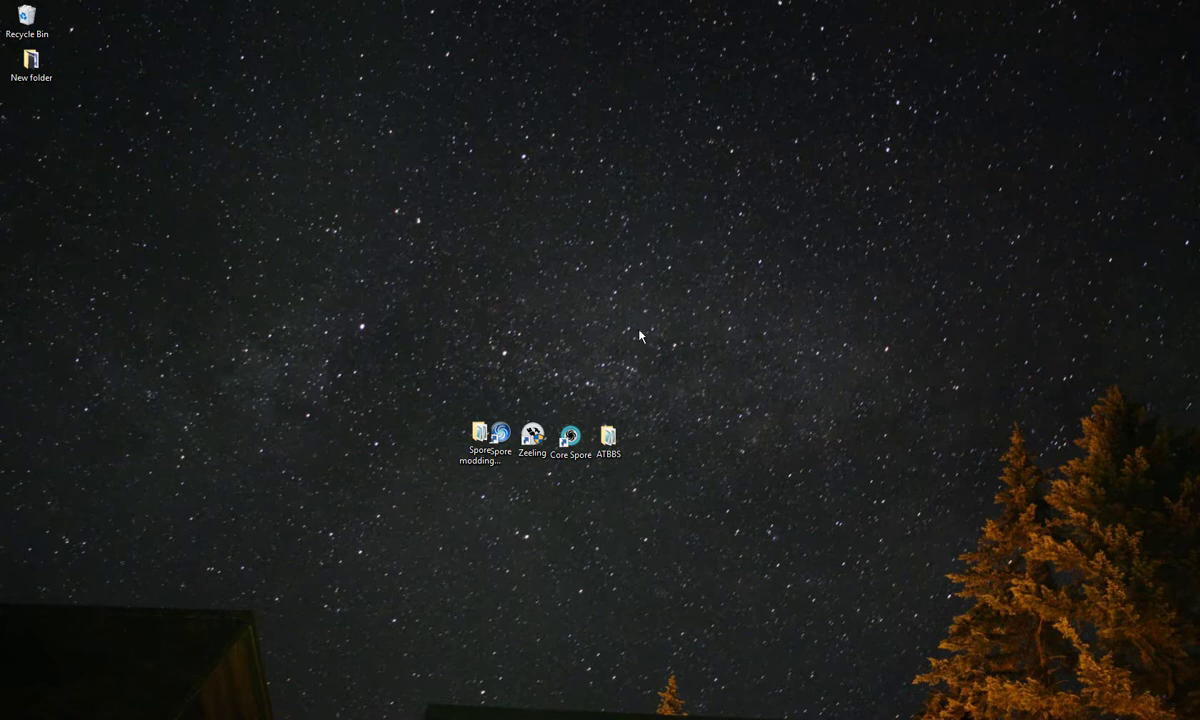
Move the Spore modding equipment folder on the desktop slightly away from the Spore shortcut
click(466, 428)
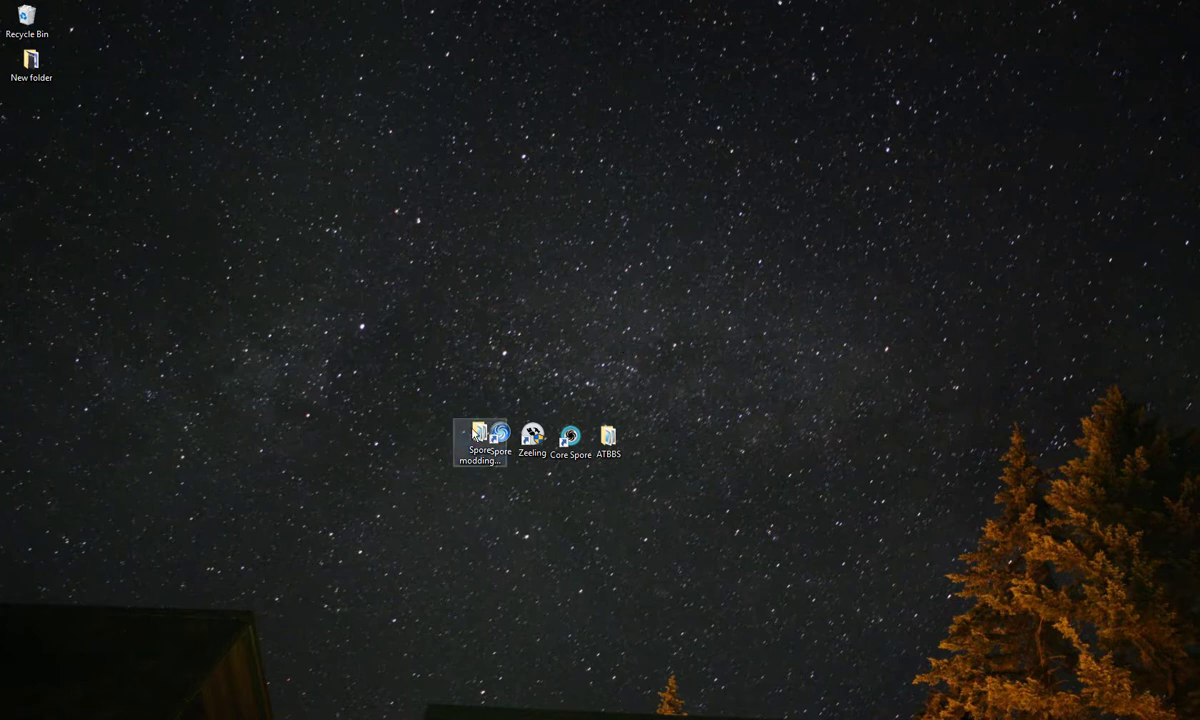
drag(461, 432, 490, 396)
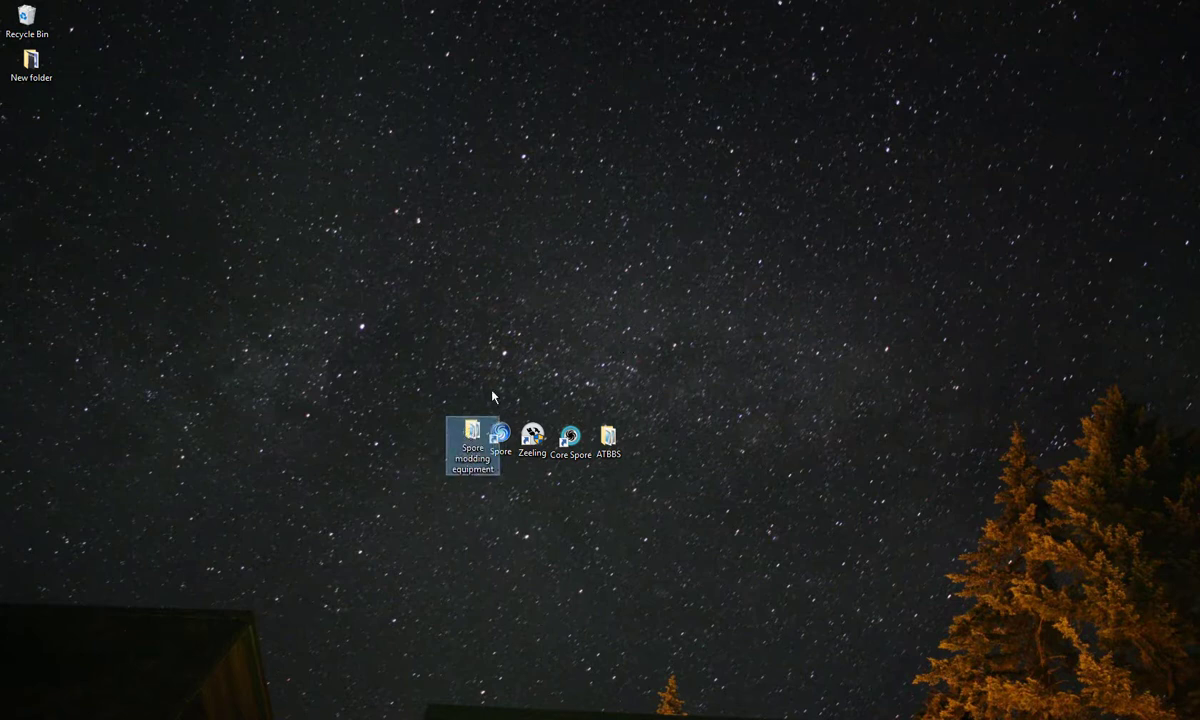
click(517, 357)
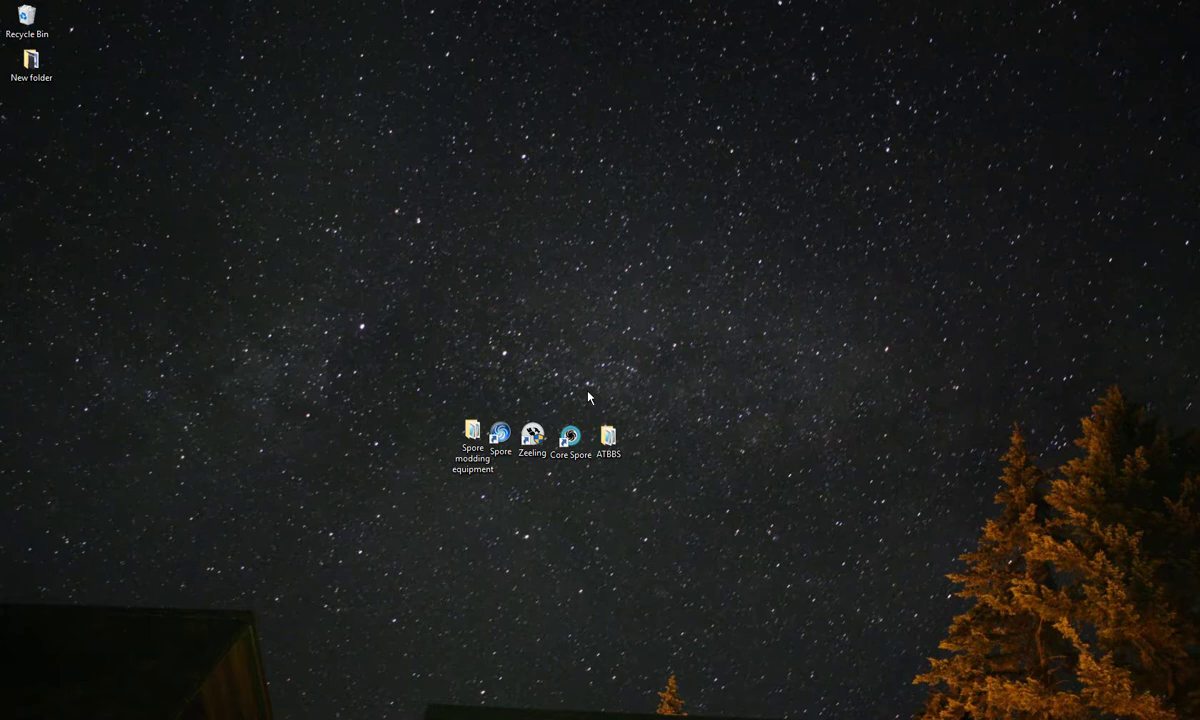
Launch SporeModder FX from the desktop and start creating a new project
double_click(532, 434)
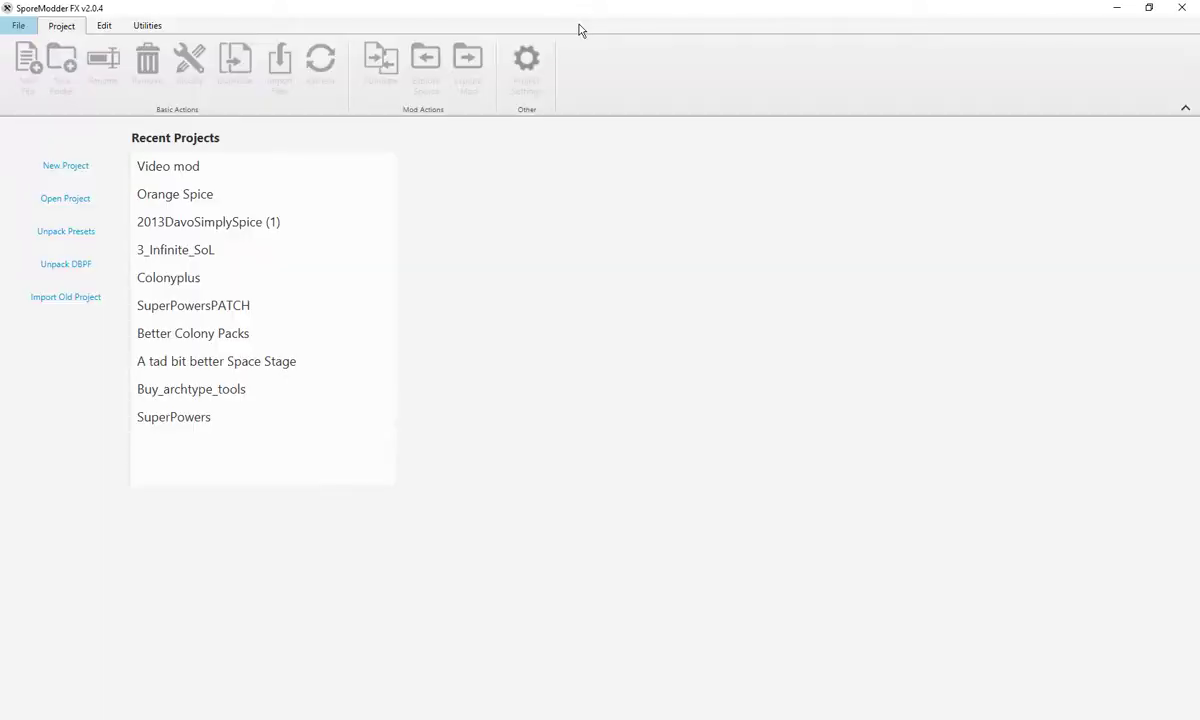
click(176, 169)
click(53, 173)
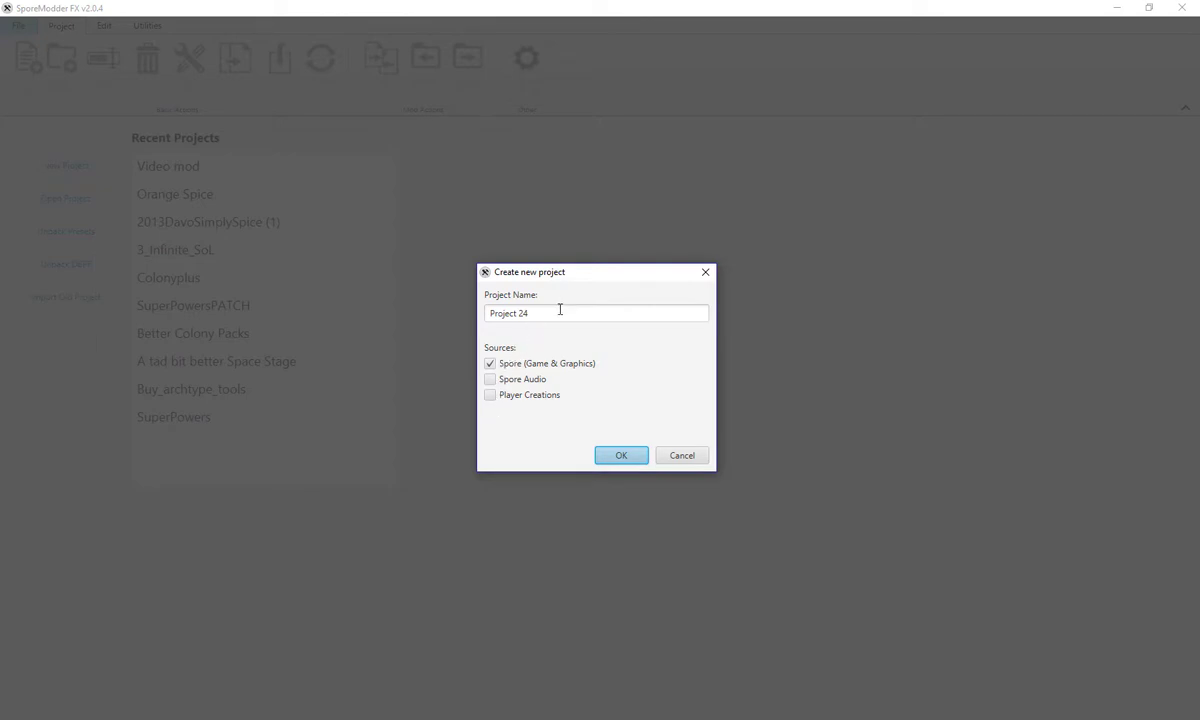
Create the project with the name Test and only Spore (Game & Graphics) as its source
click(490, 396)
click(489, 381)
click(489, 380)
click(490, 396)
click(551, 366)
click(587, 366)
click(621, 313)
key(ctrl+a)
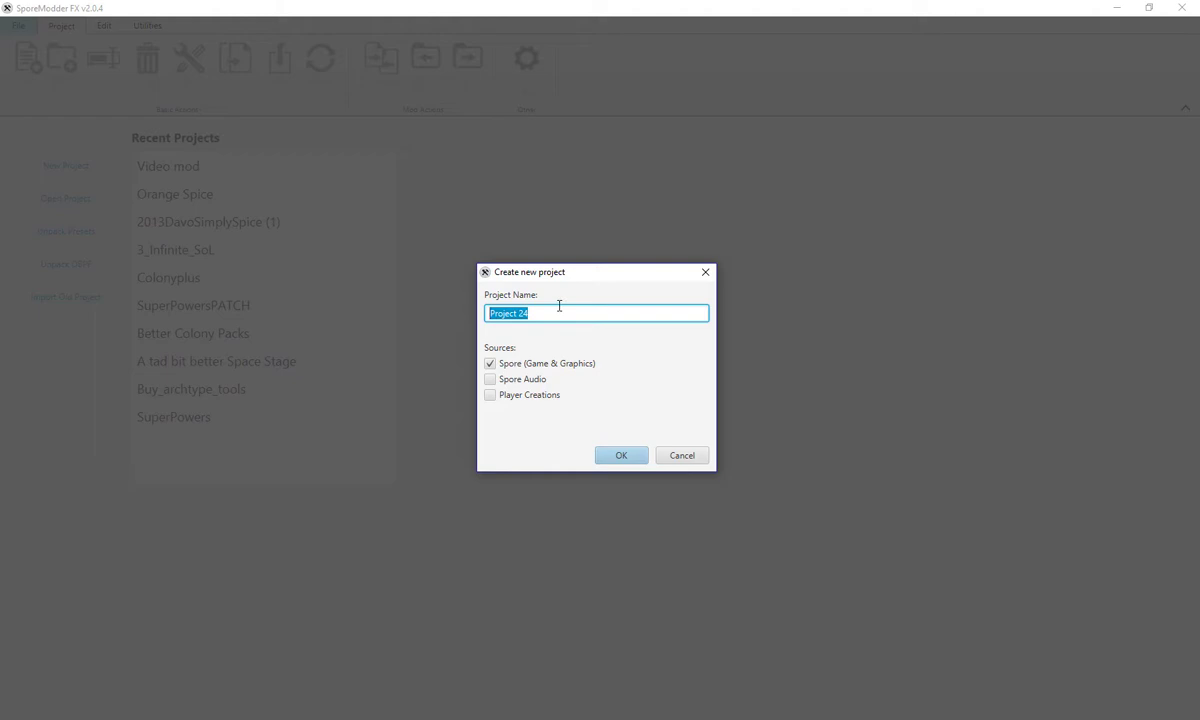
text(Test)
key(Return)
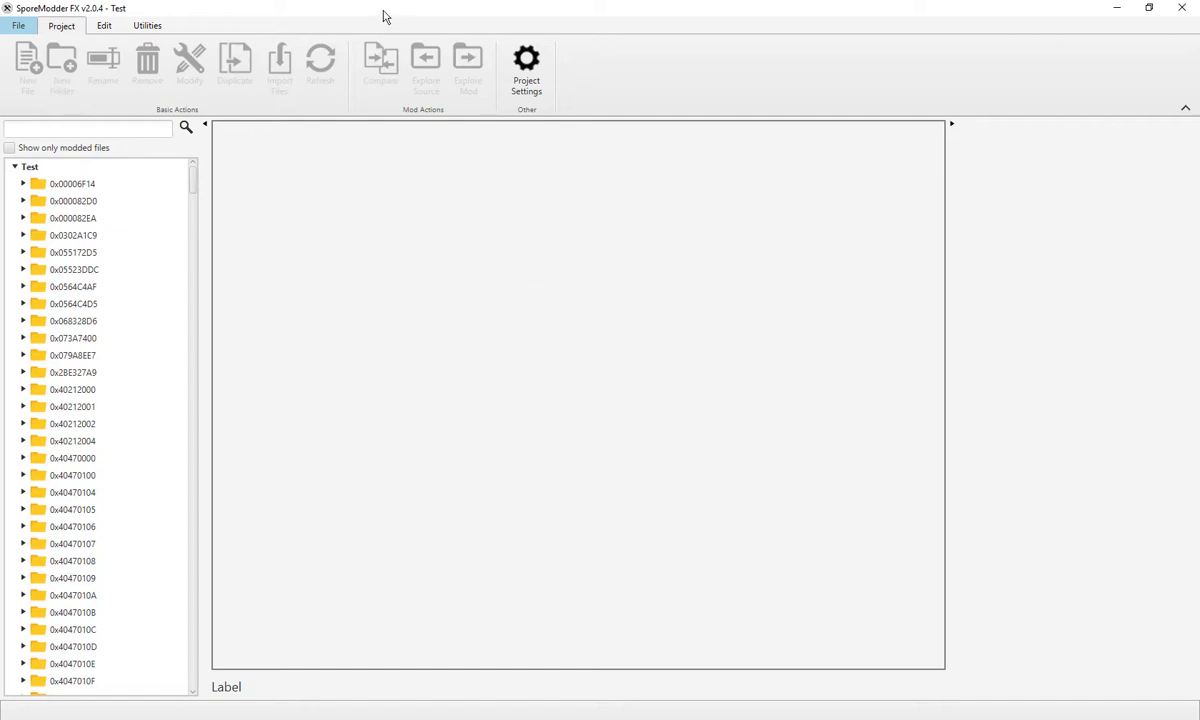
Open the Test project's settings and look through the projects that can be added as sources, without adding any
click(526, 61)
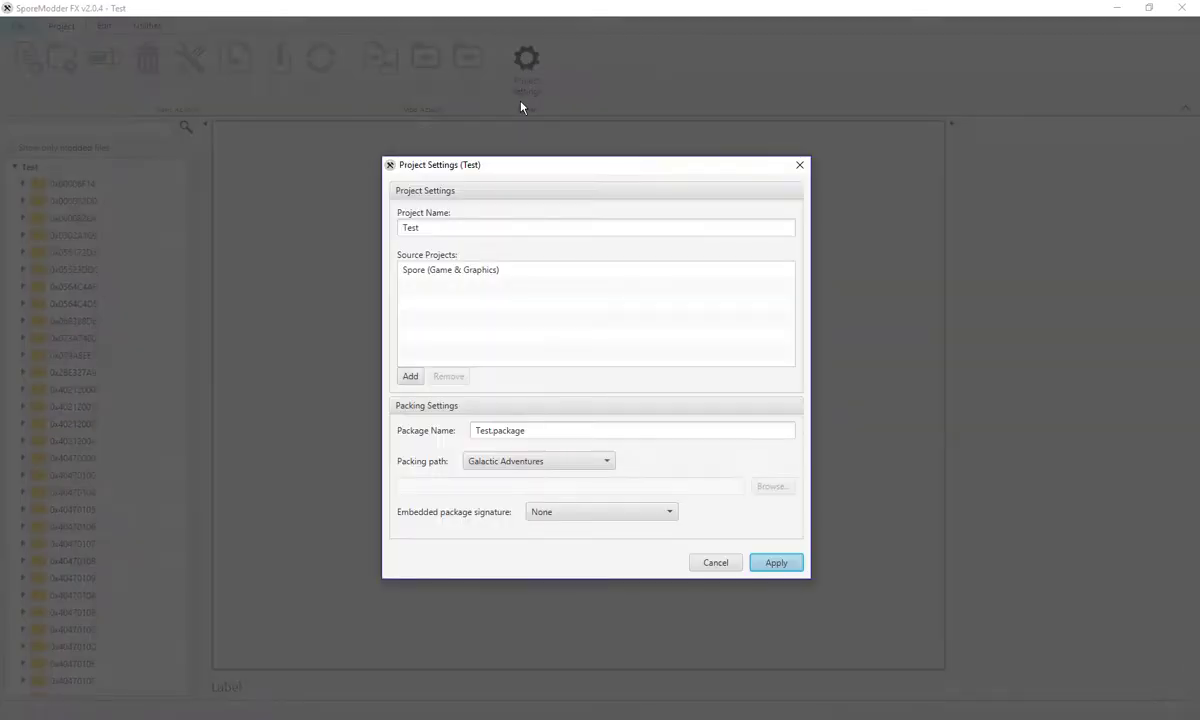
double_click(466, 226)
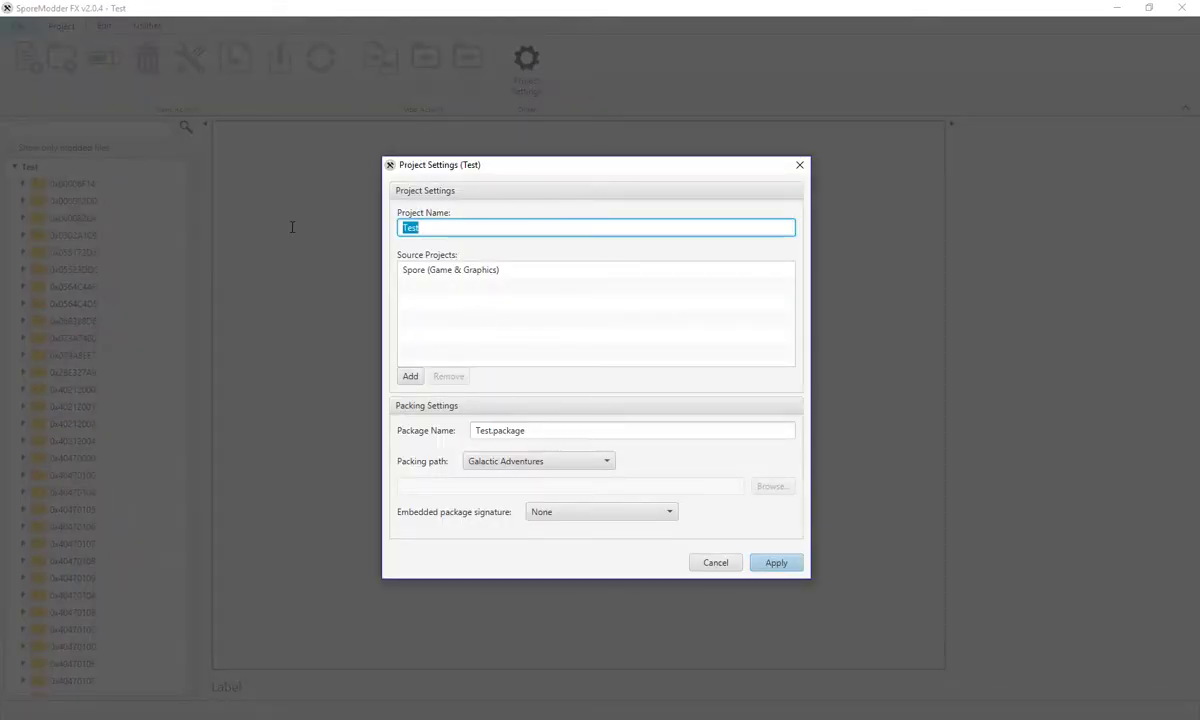
click(479, 268)
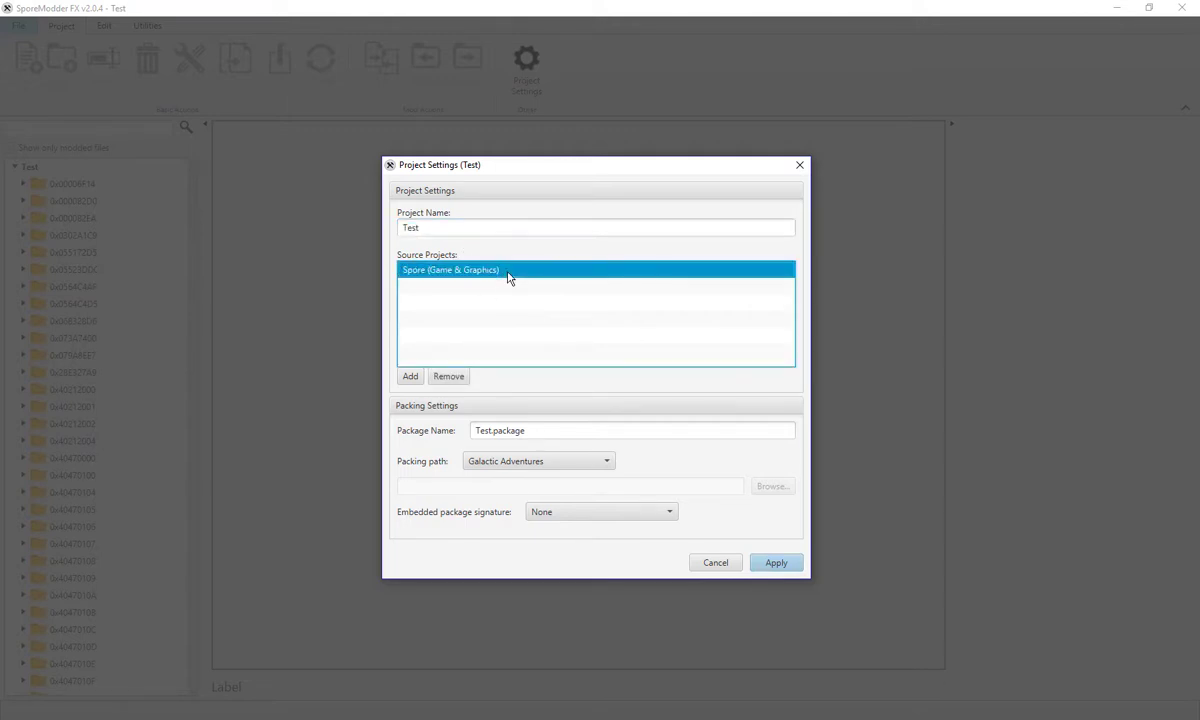
click(410, 378)
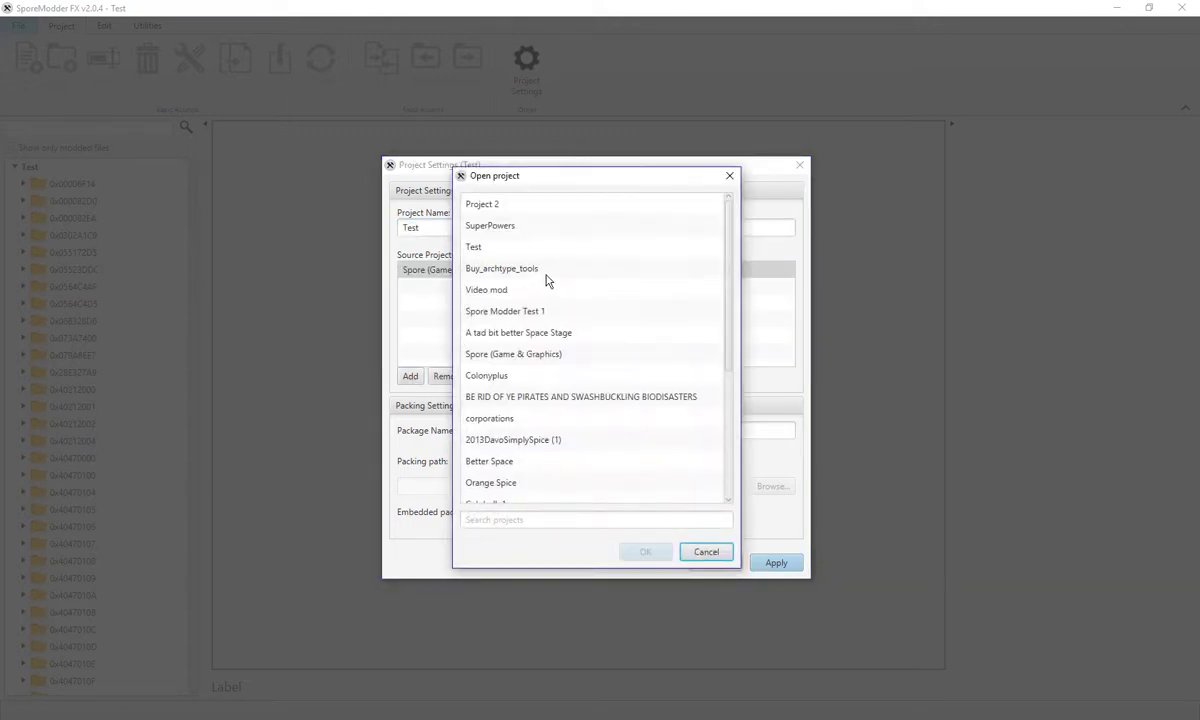
scroll(565, 264, down, 3)
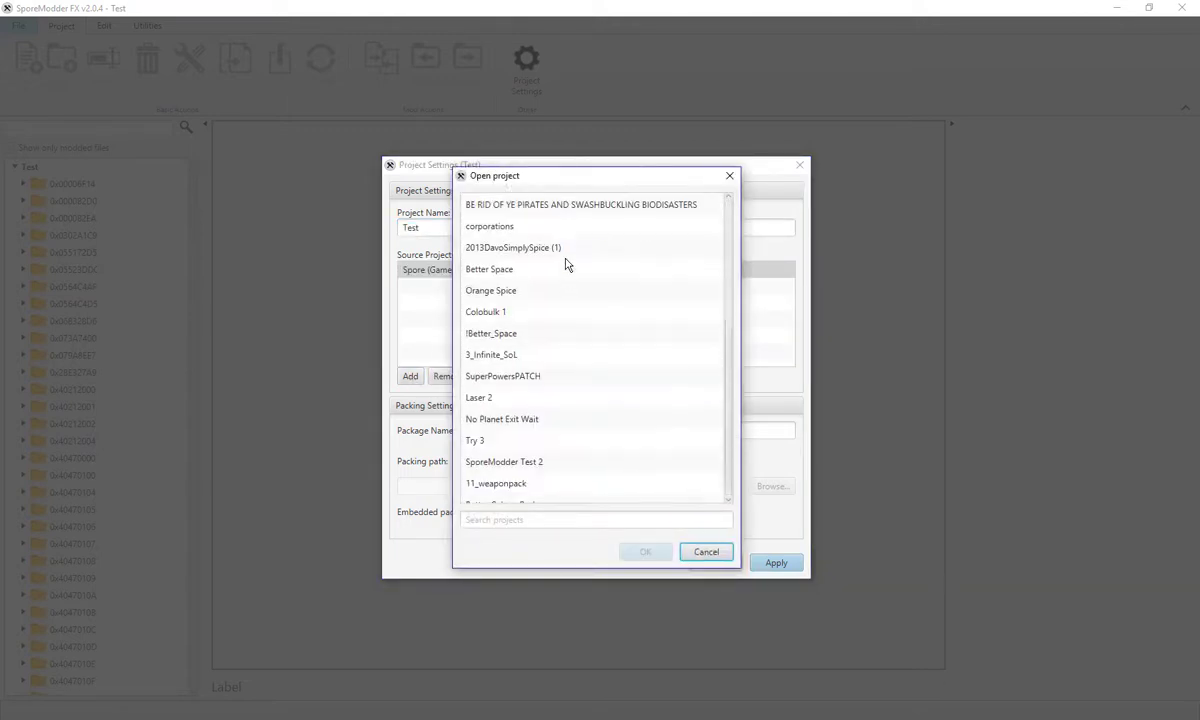
click(706, 551)
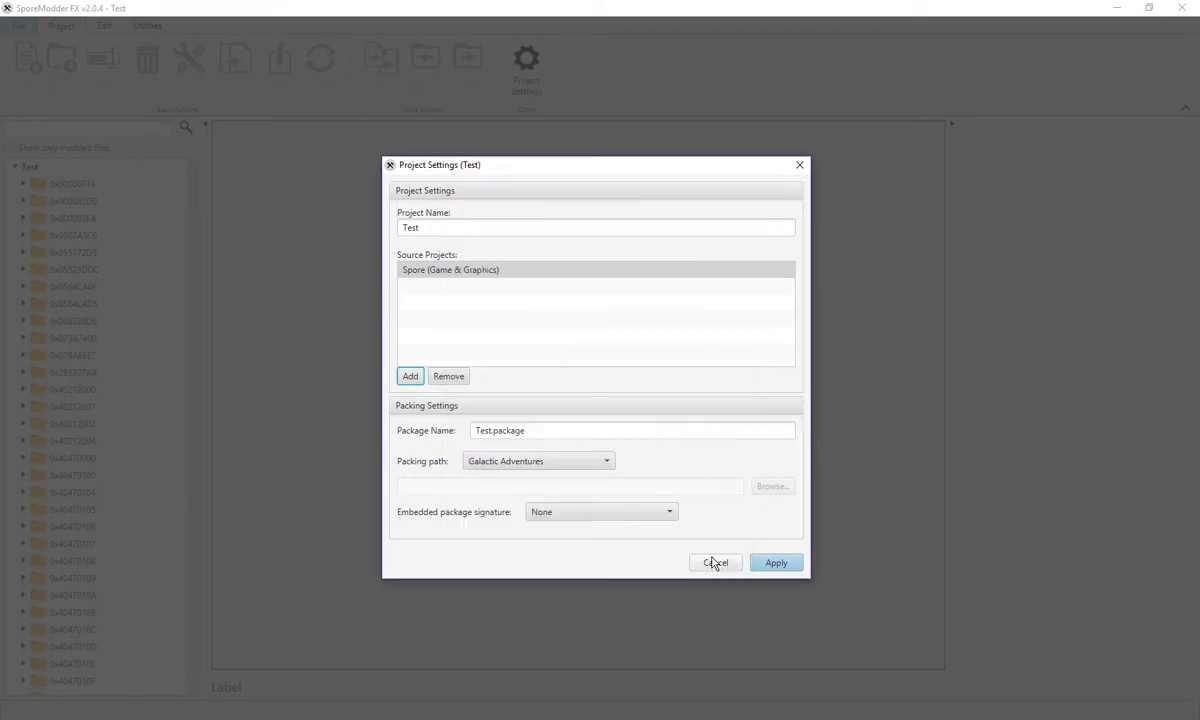
Review the packing path choices, package name and embedded signature options, then leave the project settings without changes
click(553, 465)
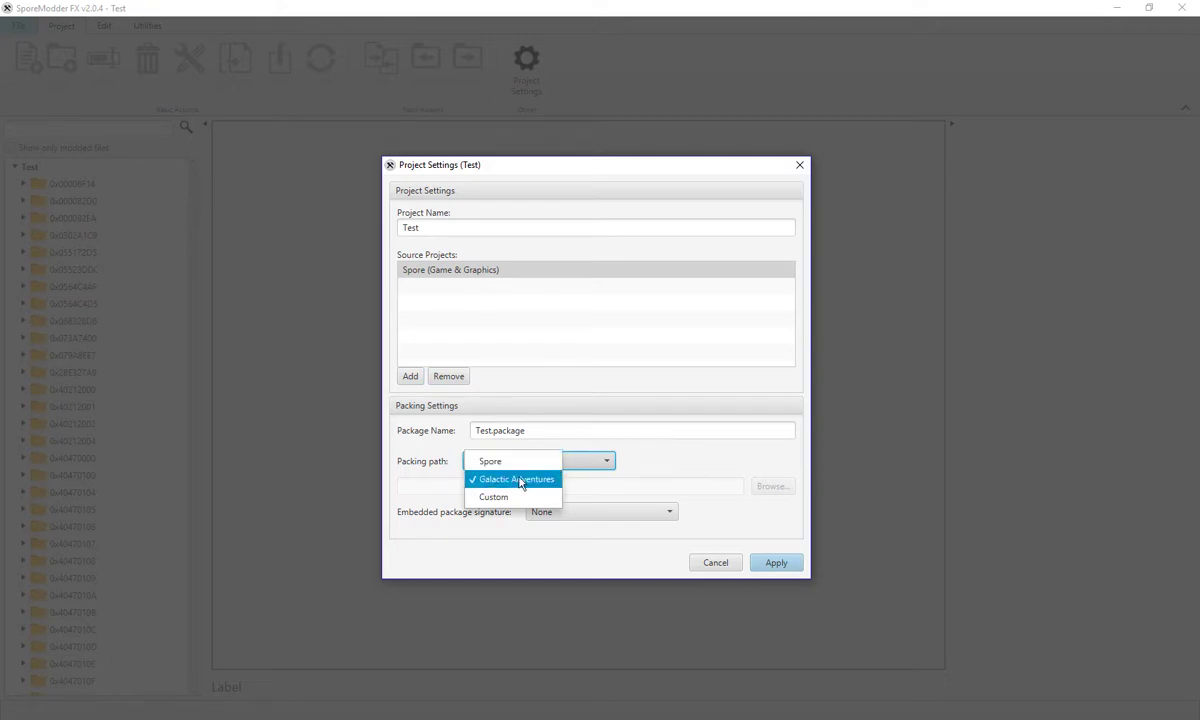
click(537, 430)
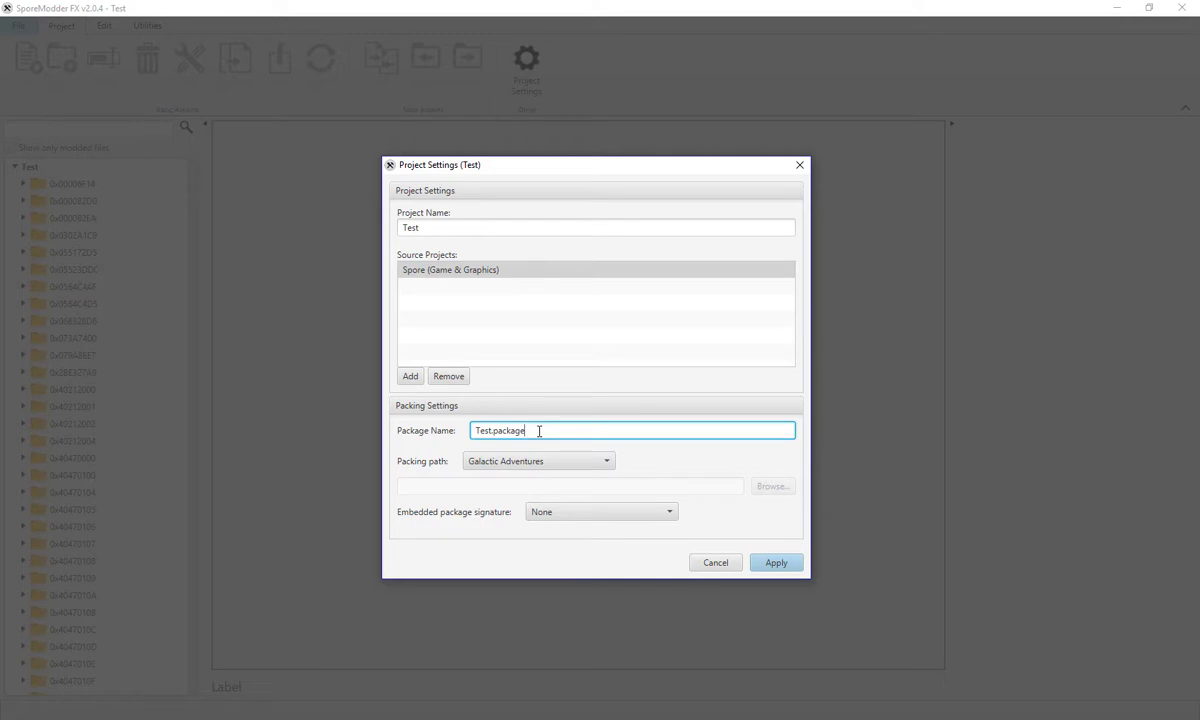
drag(538, 430, 480, 430)
click(604, 510)
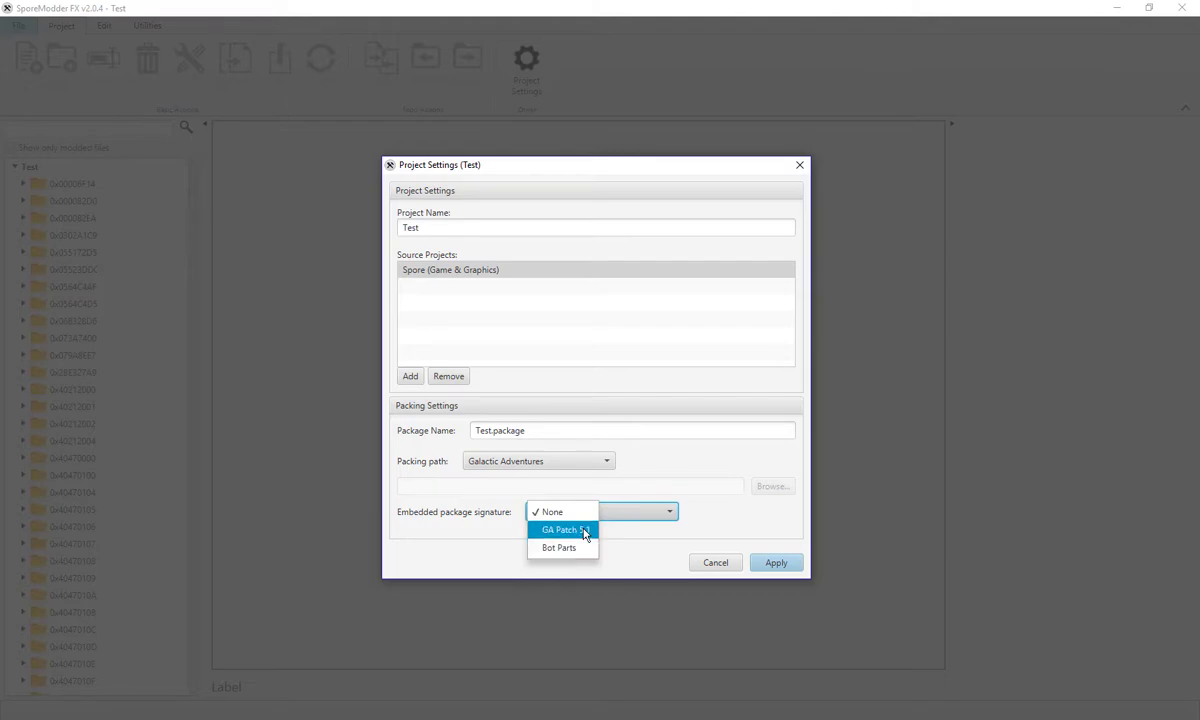
key(Escape)
key(Escape)
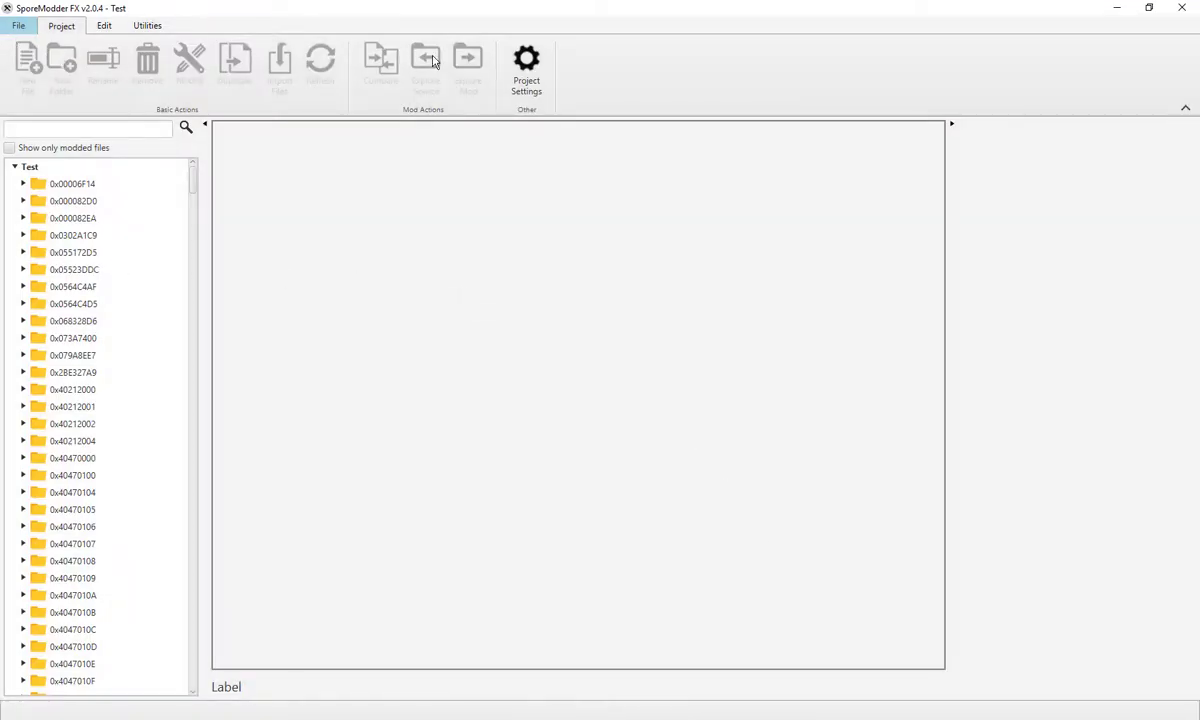
View vig_dom_1guy.prop.prop_t in folder 0x0564C4AF and look at its source location in File Explorer
click(22, 288)
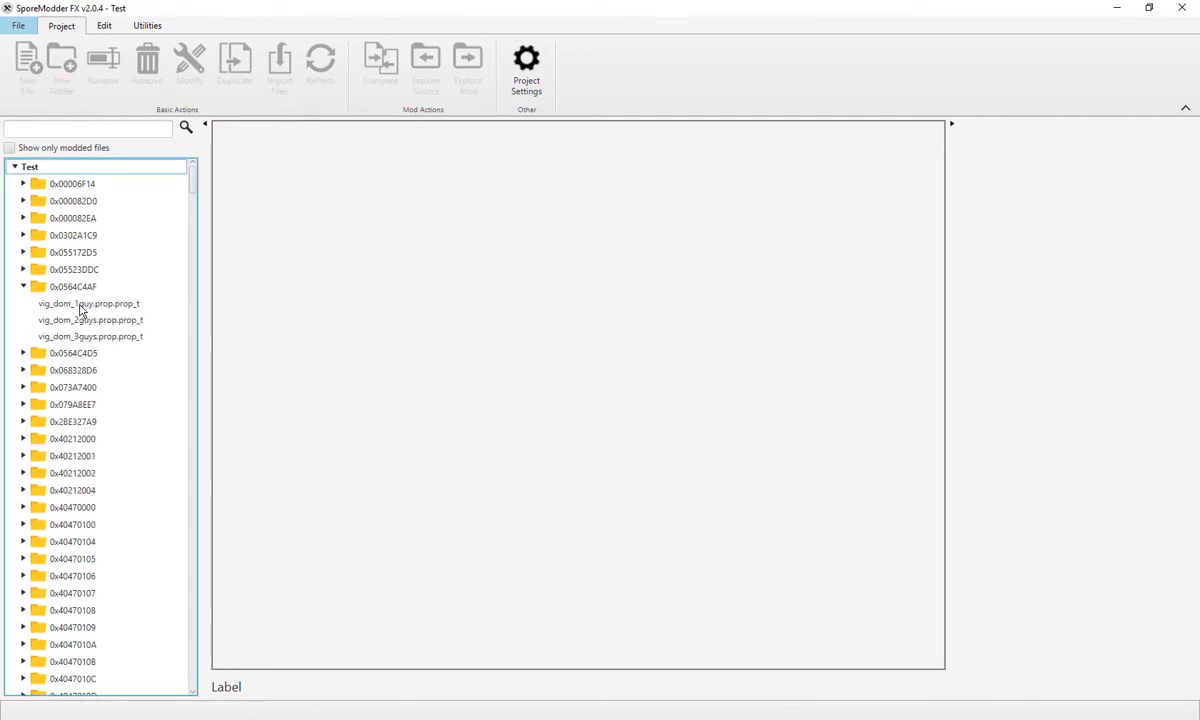
click(40, 305)
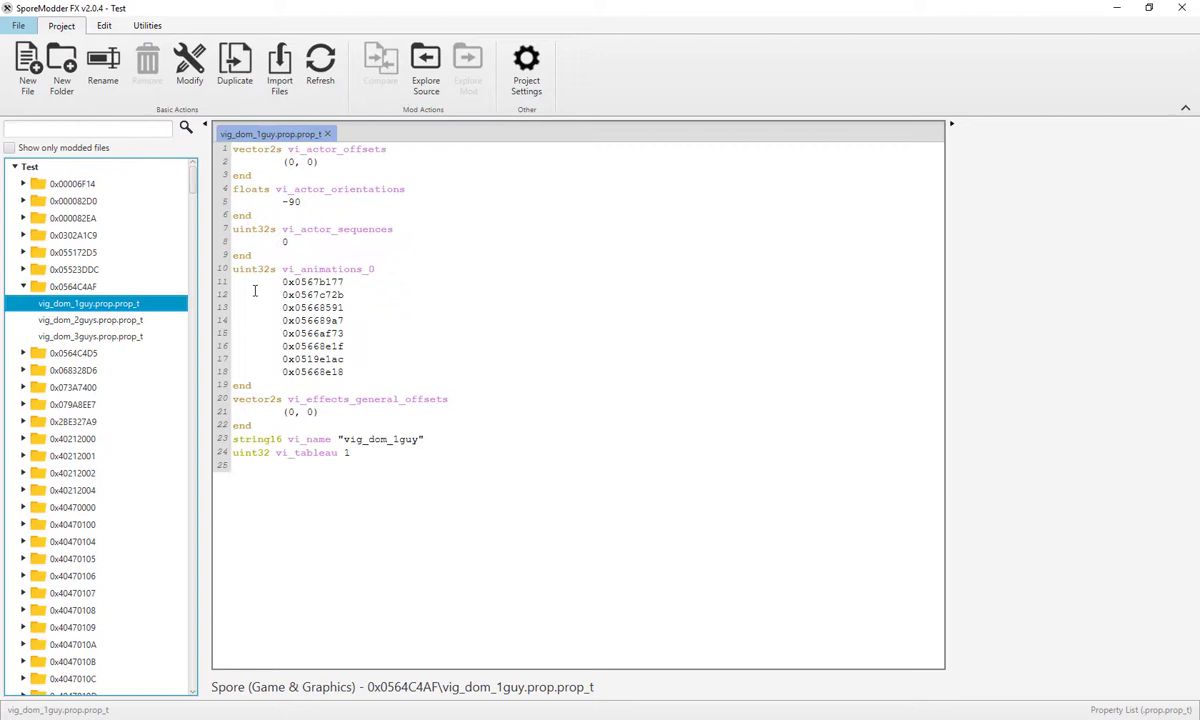
click(420, 60)
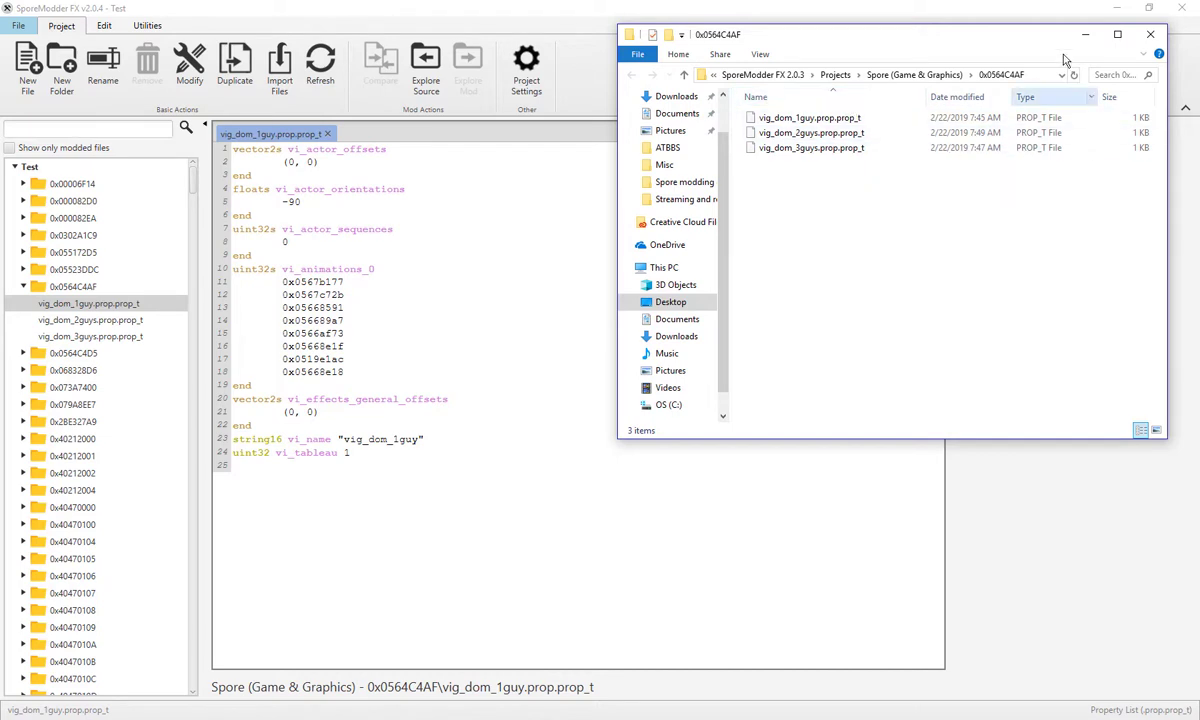
click(1100, 6)
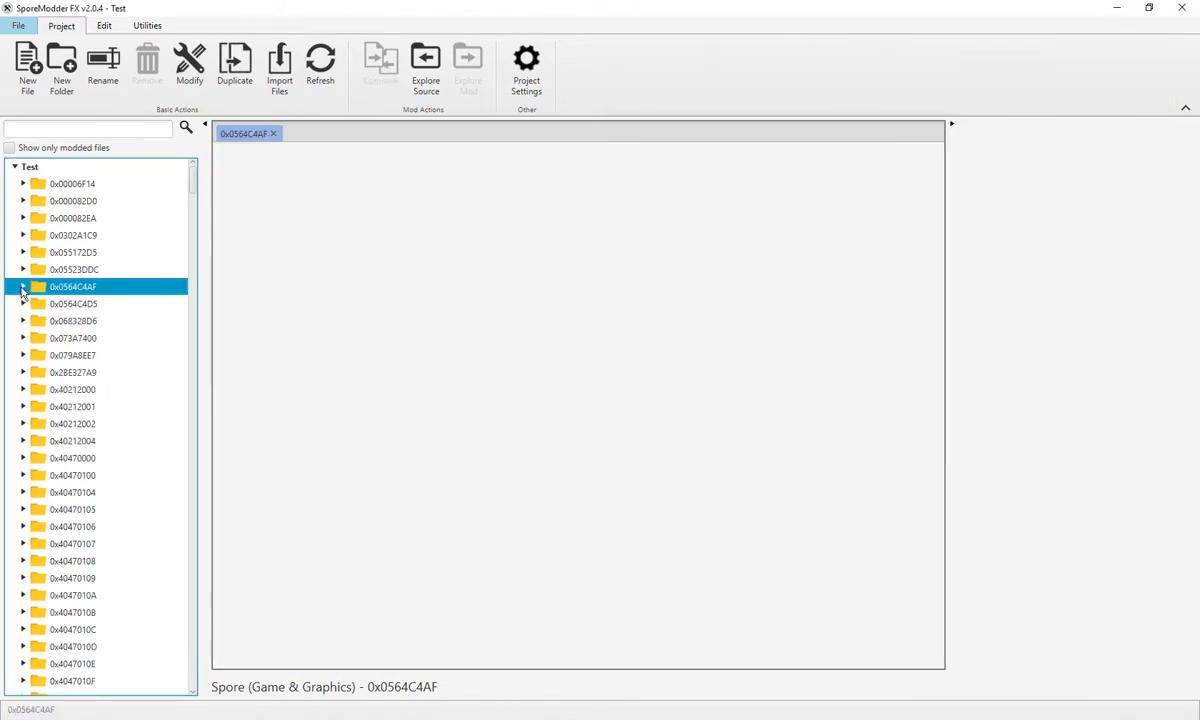
View vig_dom_2guys.prop.prop_t and vig_dom_1guy.prop.prop_t in folder 0x0564C4AF, then collapse the folder
click(23, 287)
click(74, 321)
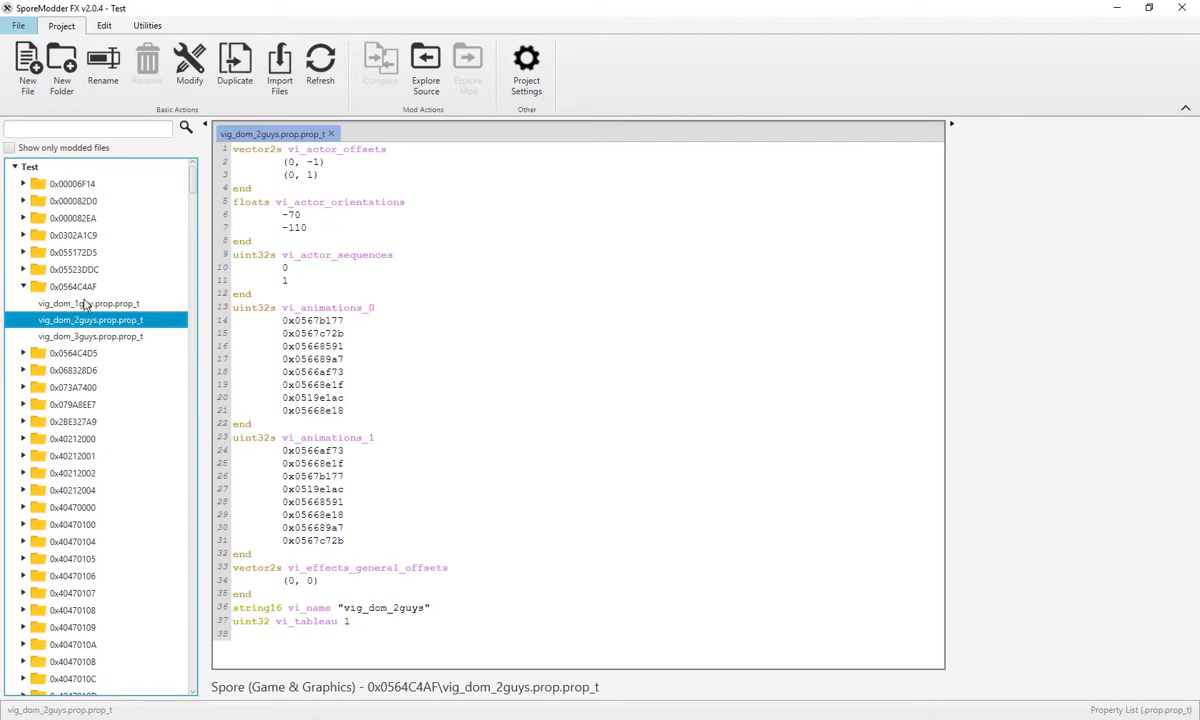
click(80, 303)
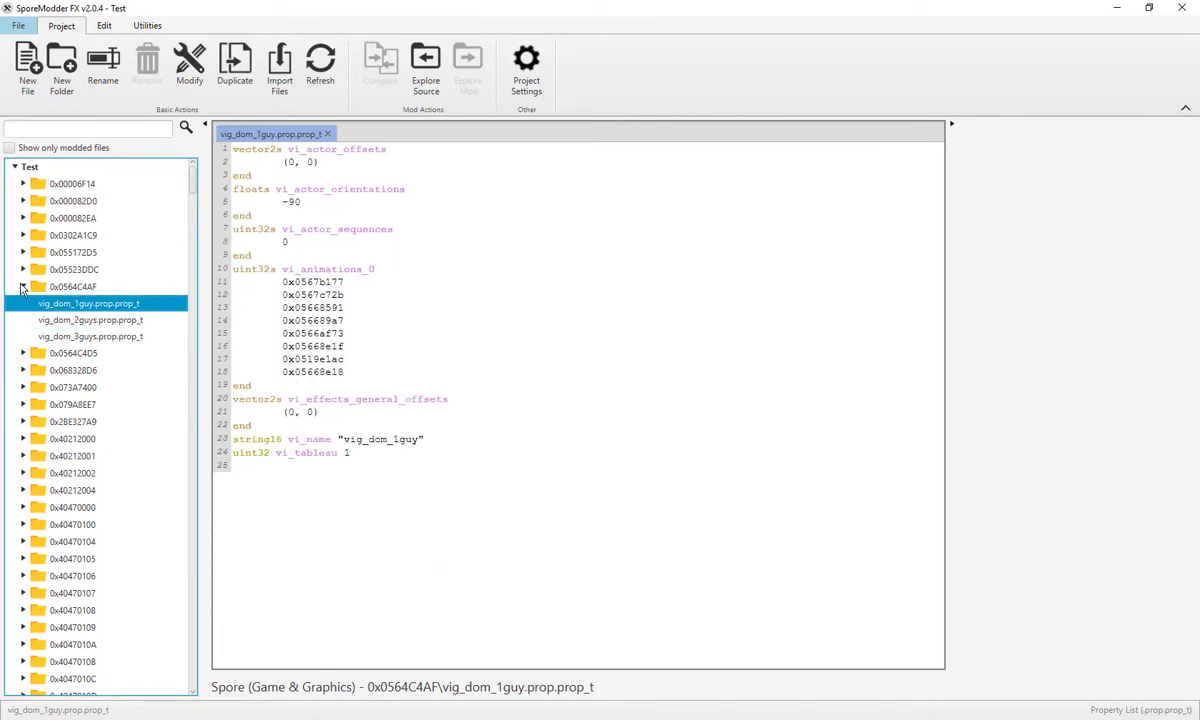
click(22, 286)
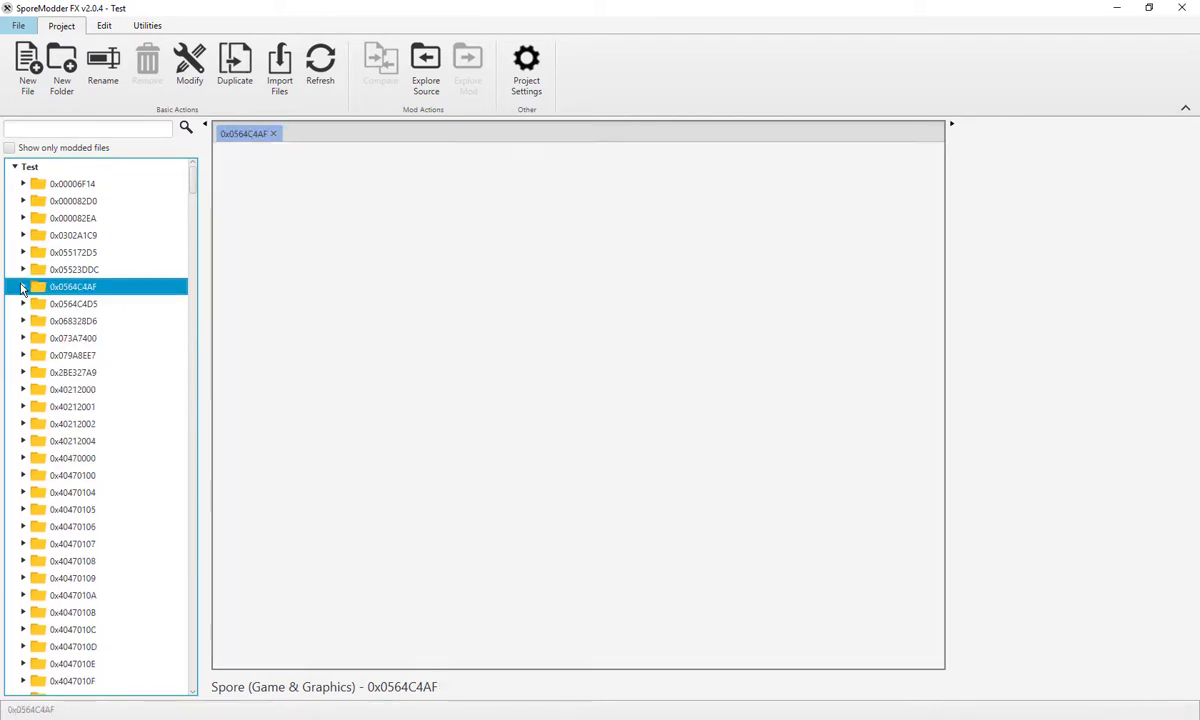
Refresh folder 0x0564C4AF and import the Buy_archtype_tools package into it from the desktop's Spore modding equipment folder
click(324, 56)
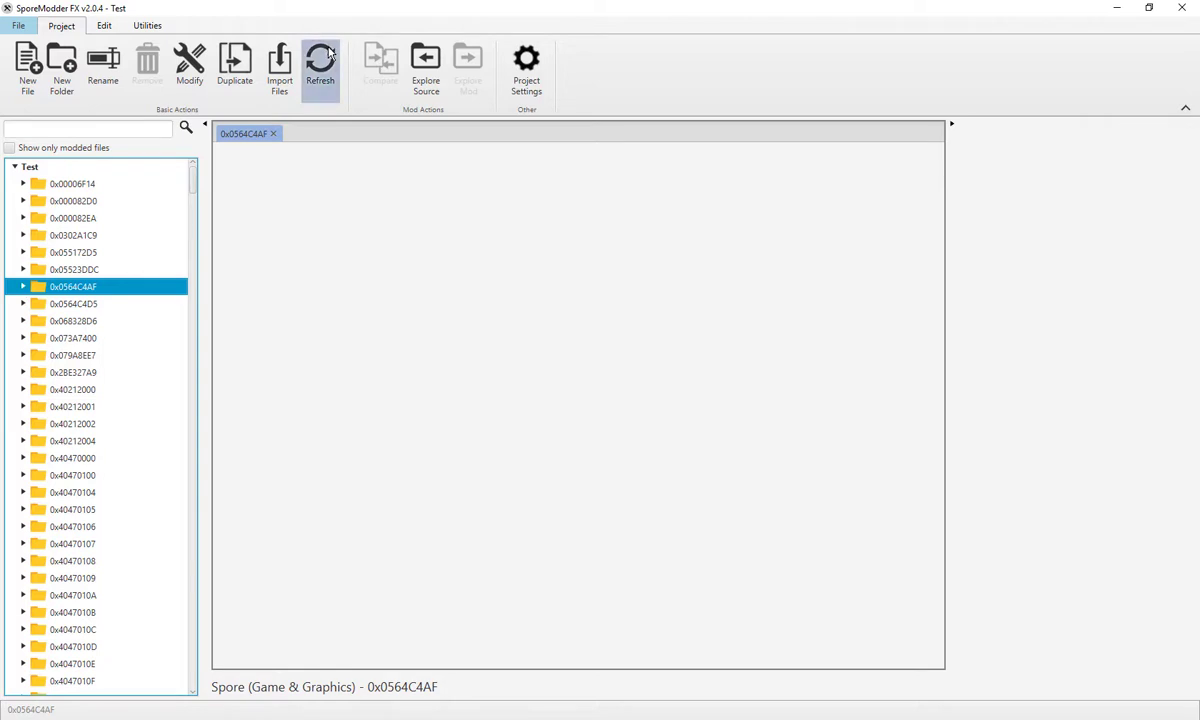
click(274, 63)
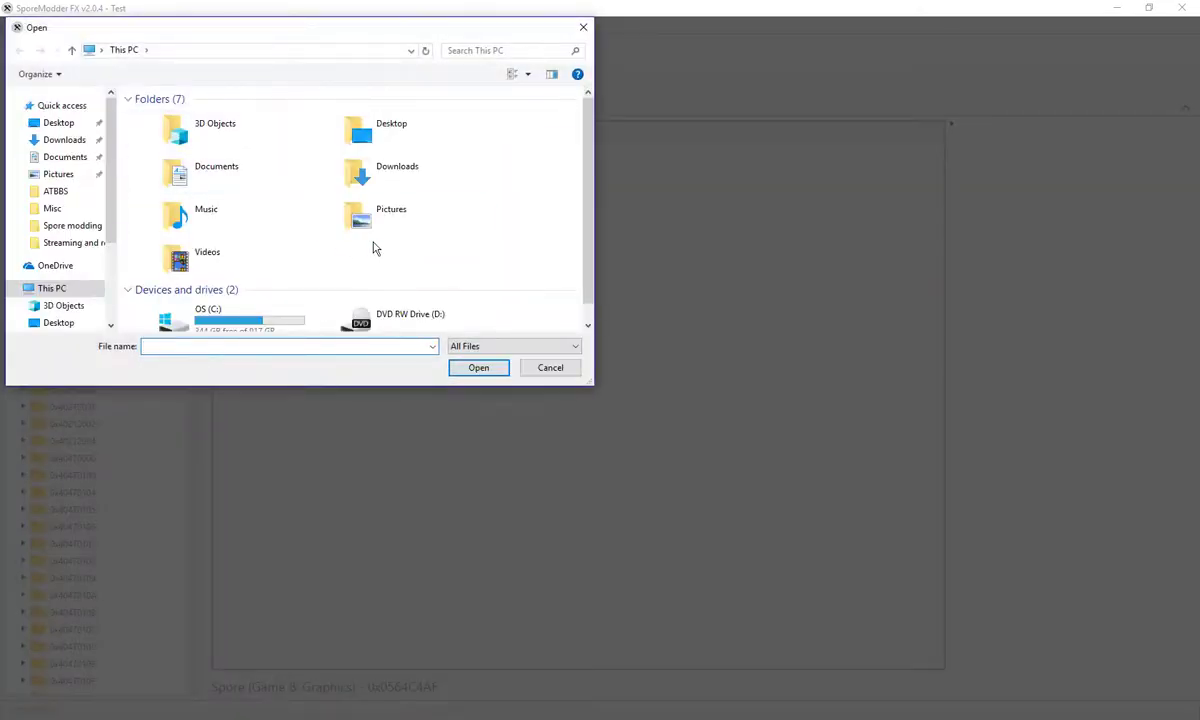
double_click(407, 134)
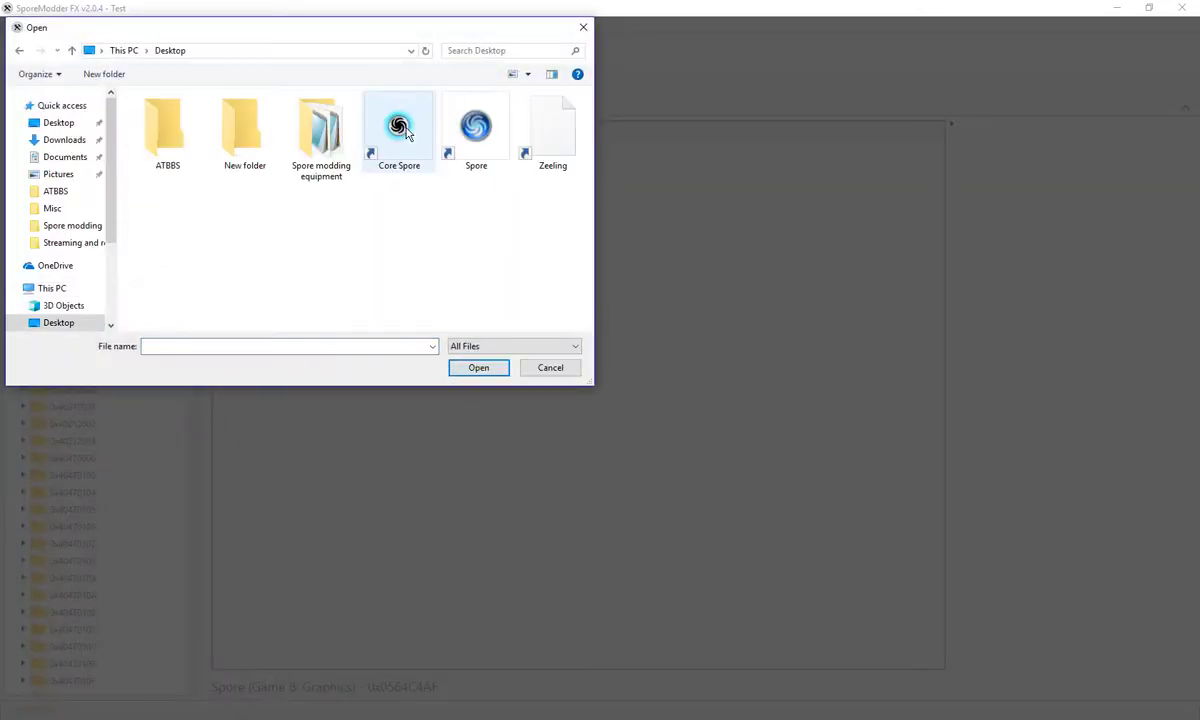
double_click(318, 130)
scroll(276, 170, down, 1)
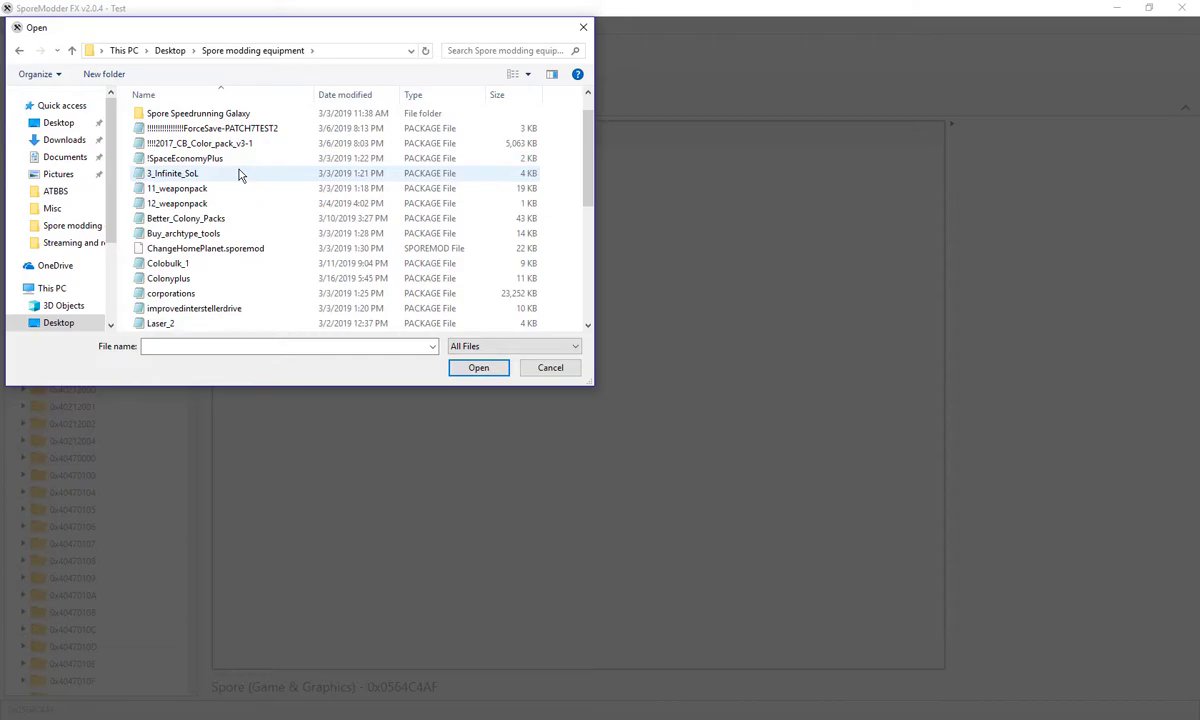
click(182, 235)
double_click(182, 235)
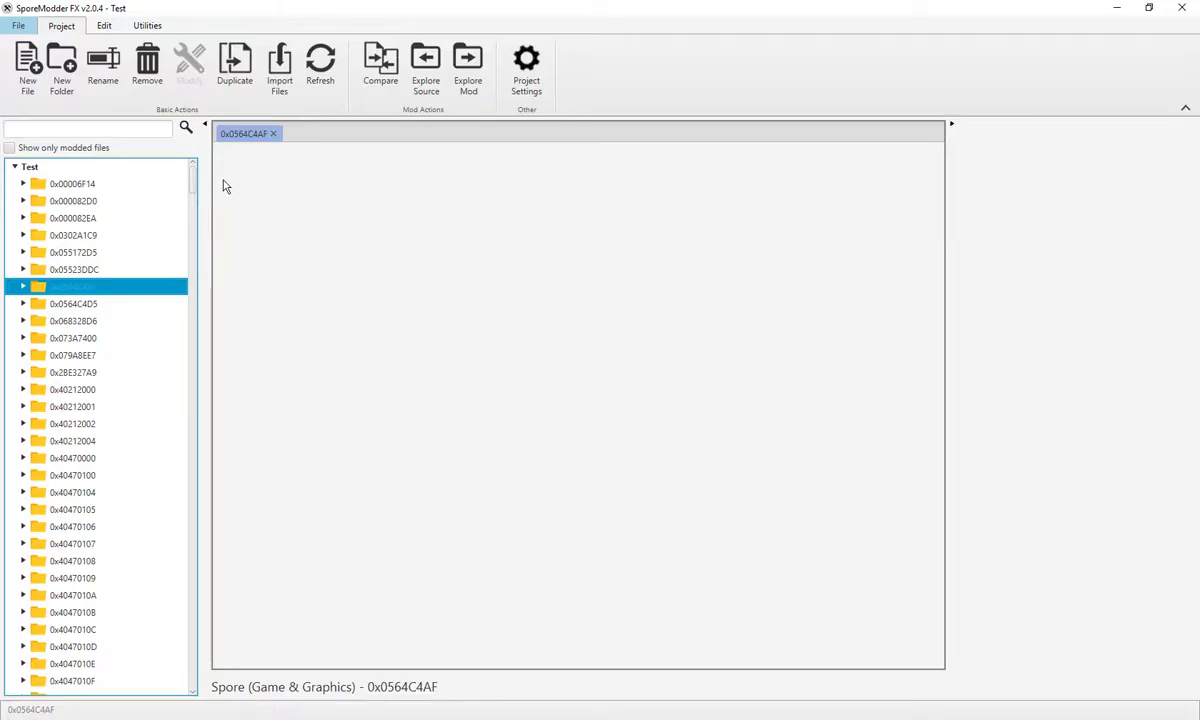
Show only modded files in the project tree and view the imported Buy_archtype_tools.package in folder 0x0564C4AF
scroll(175, 193, down, 11)
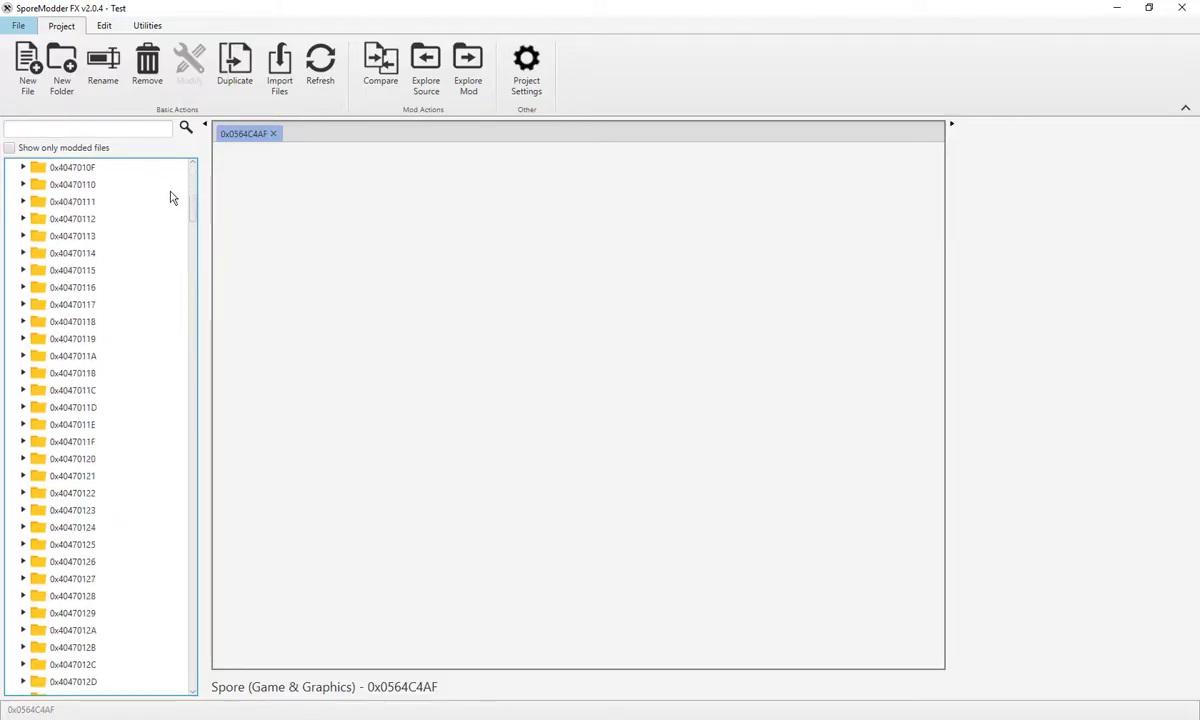
drag(196, 222, 201, 410)
click(10, 147)
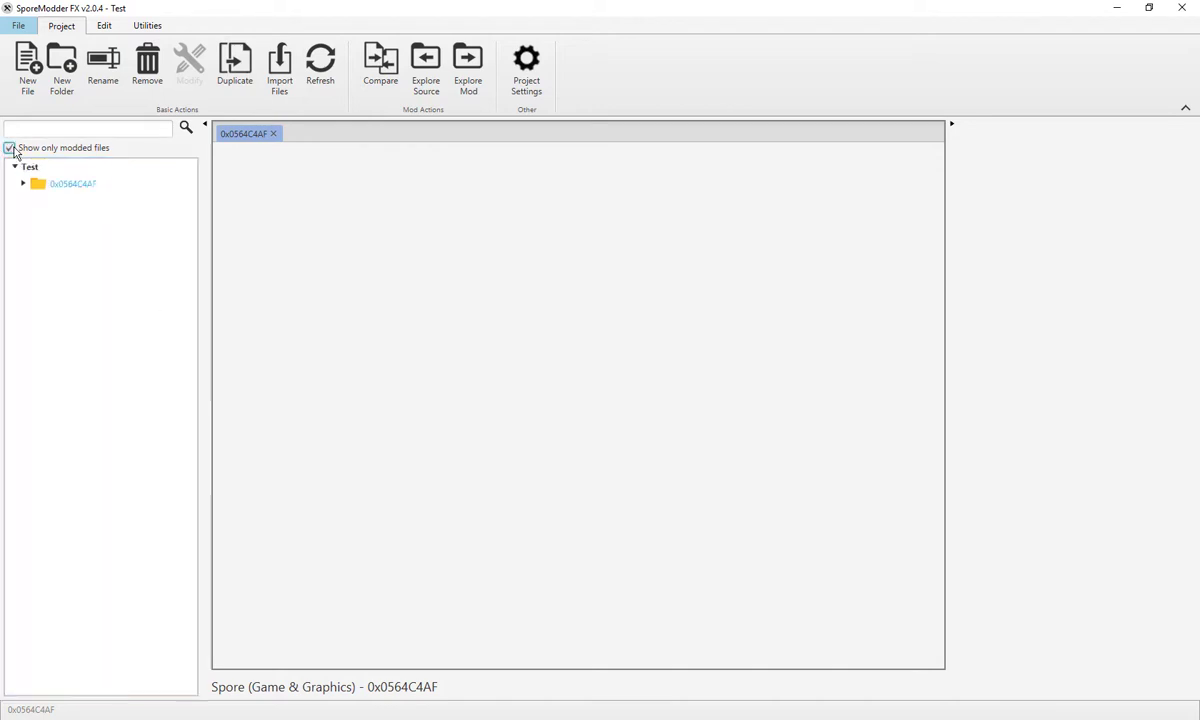
click(21, 184)
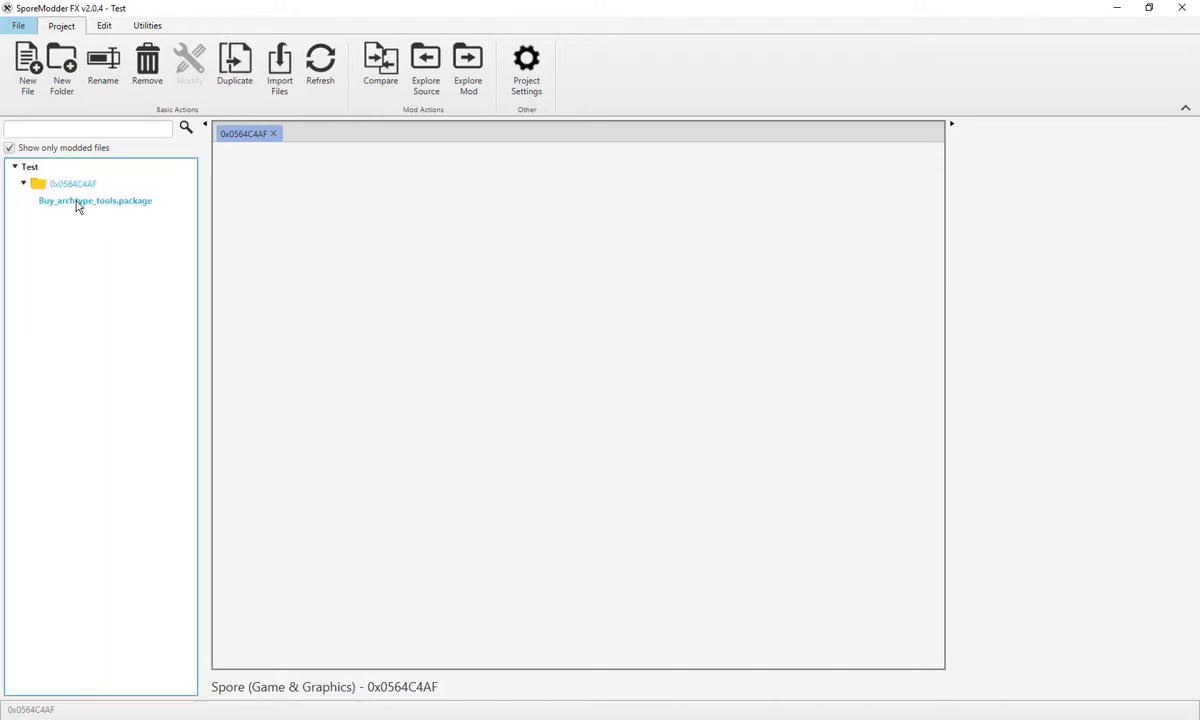
click(78, 203)
scroll(746, 226, down, 1)
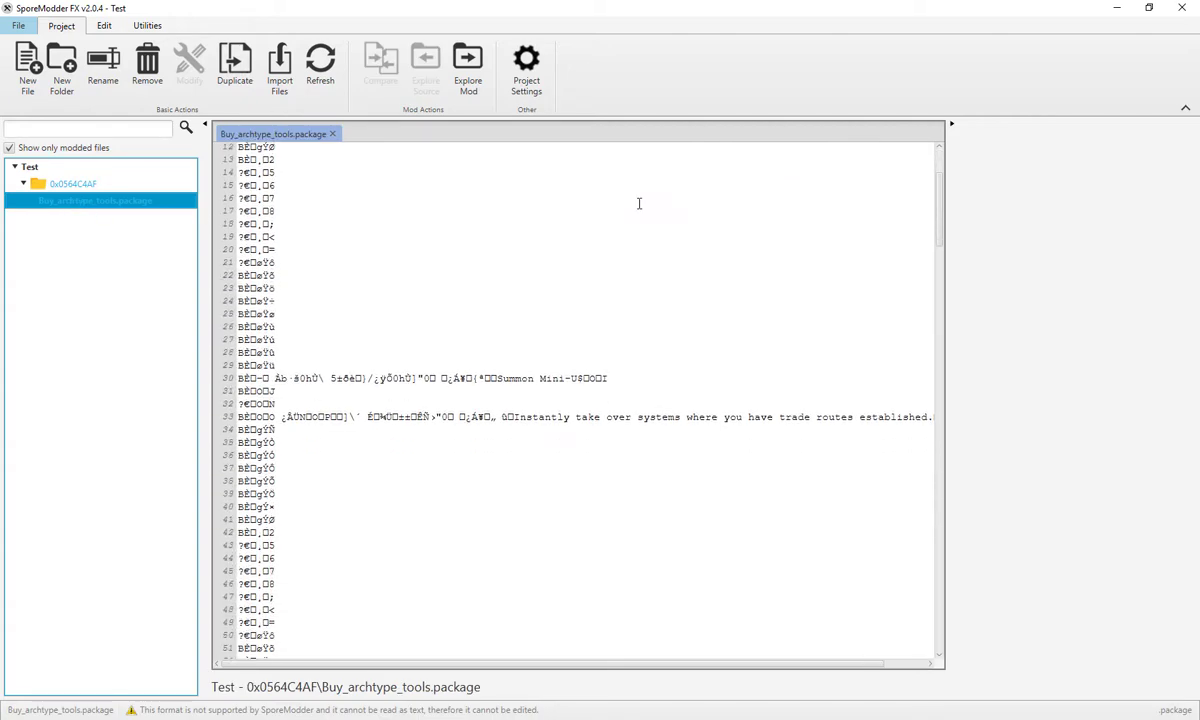
Show all project files again and reopen Buy_archtype_tools.package from the full tree
click(10, 149)
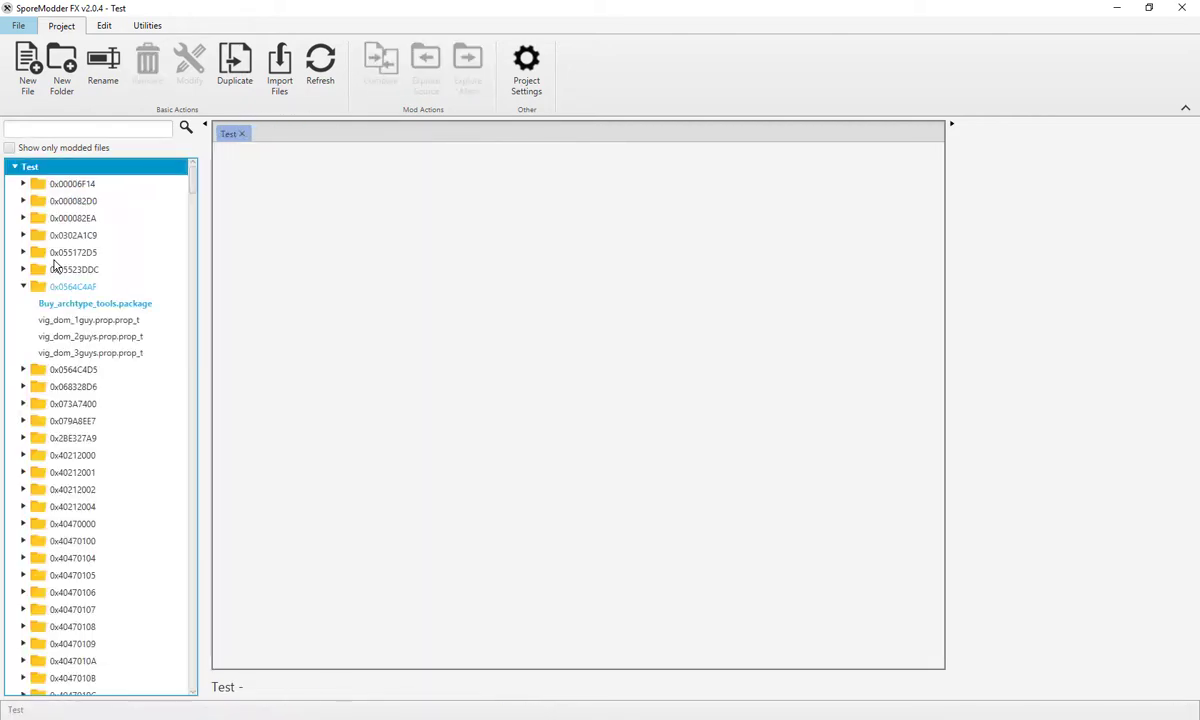
click(82, 305)
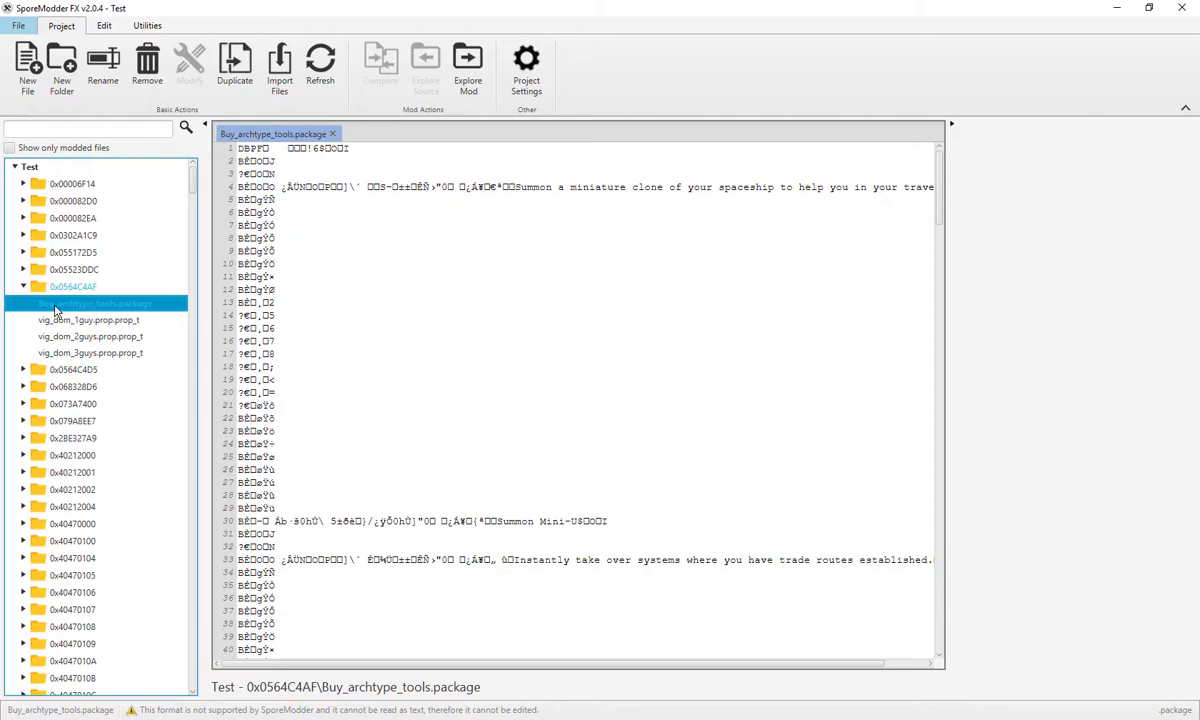
Remove Buy_archtype_tools.package from folder 0x0564C4AF and confirm the removal
right_click(55, 311)
click(145, 70)
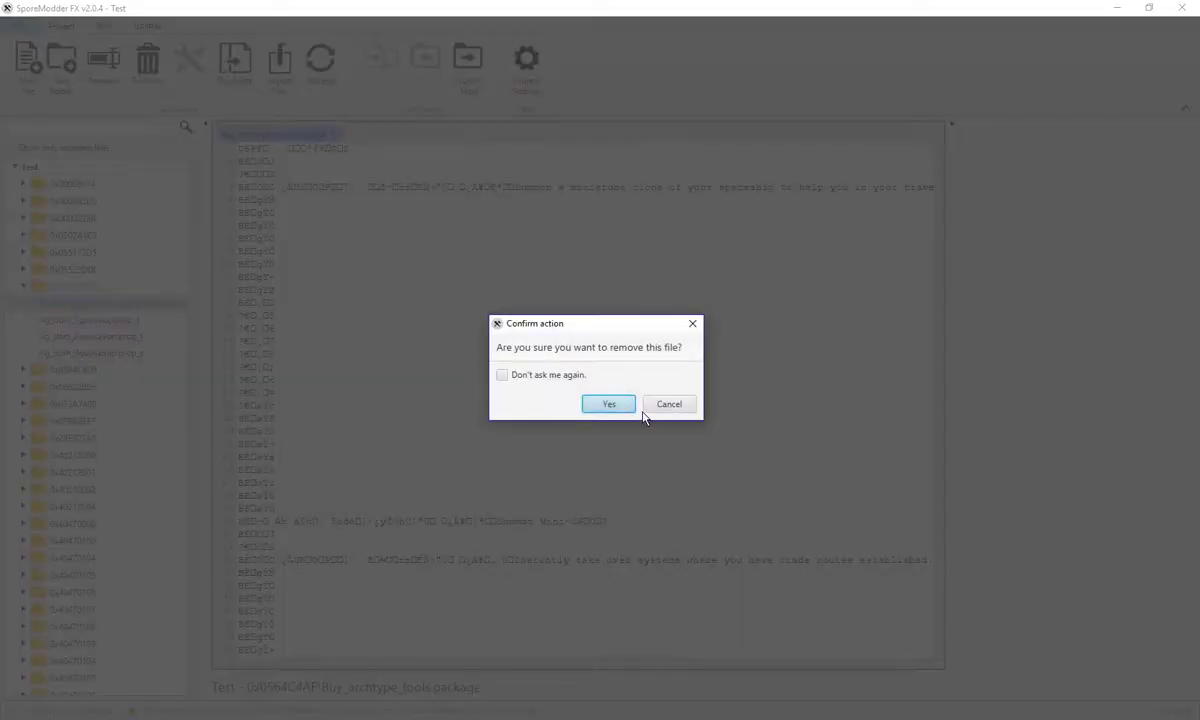
click(608, 403)
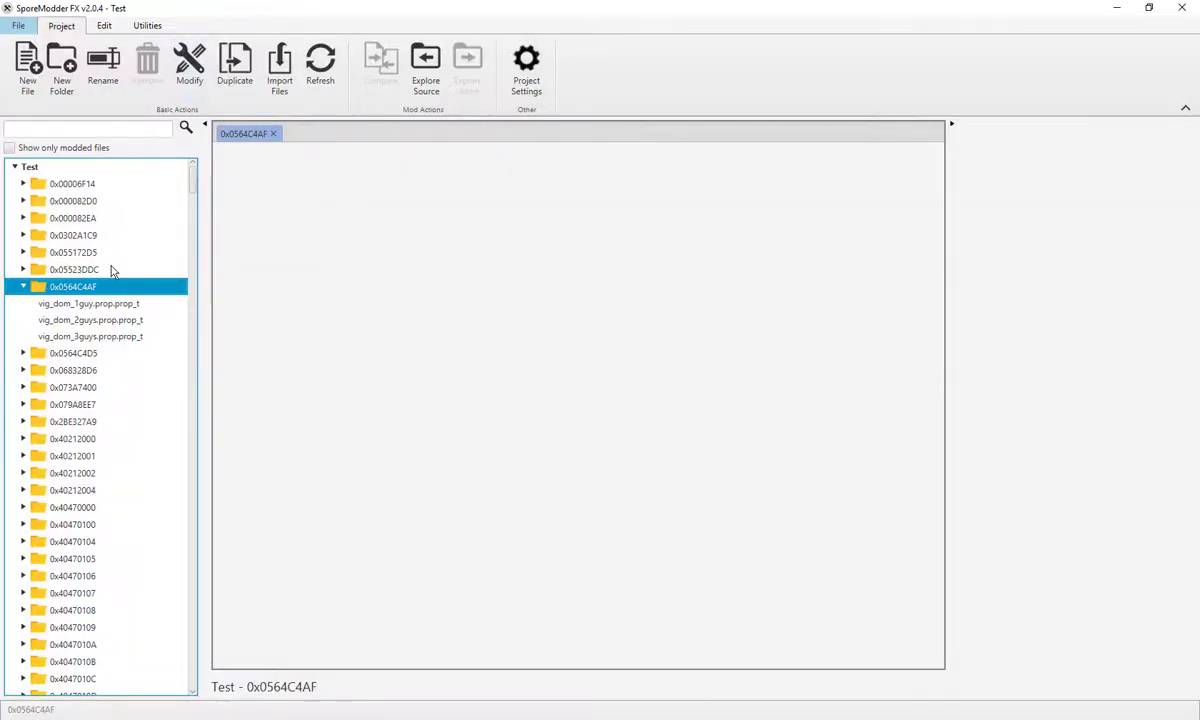
Add folder 0x0564C4AF with its source files to the mod for modification and view vig_dom_1guy.prop.prop_t
click(189, 66)
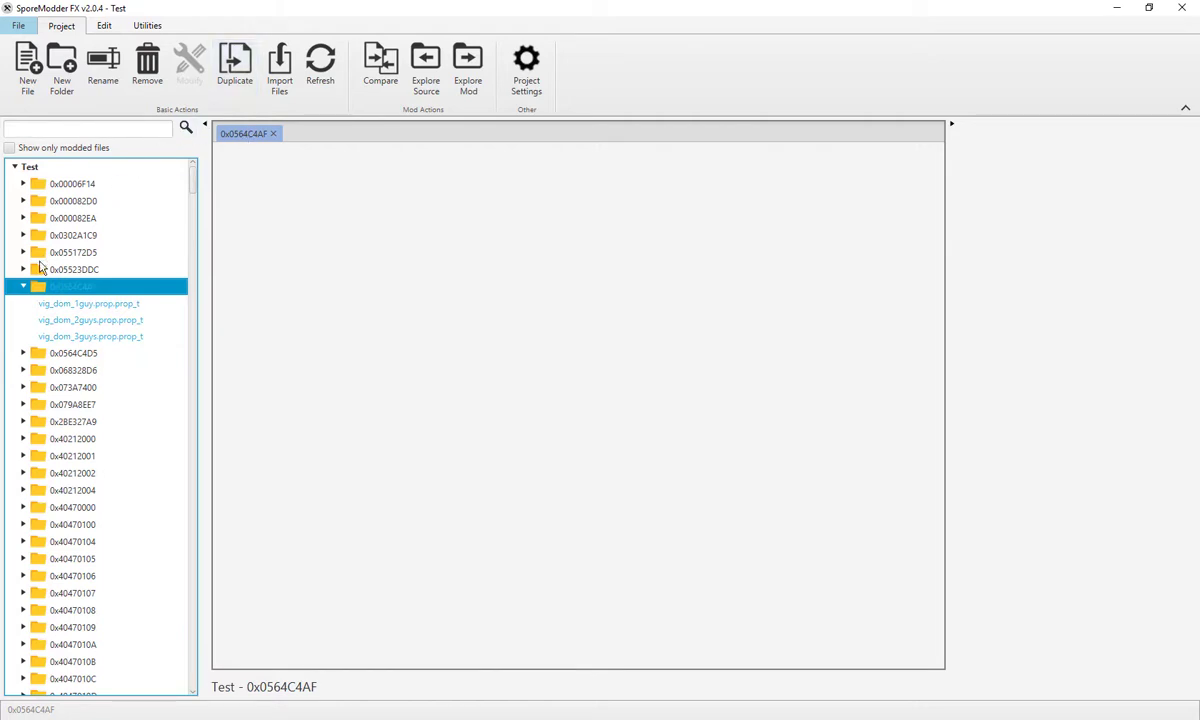
click(65, 308)
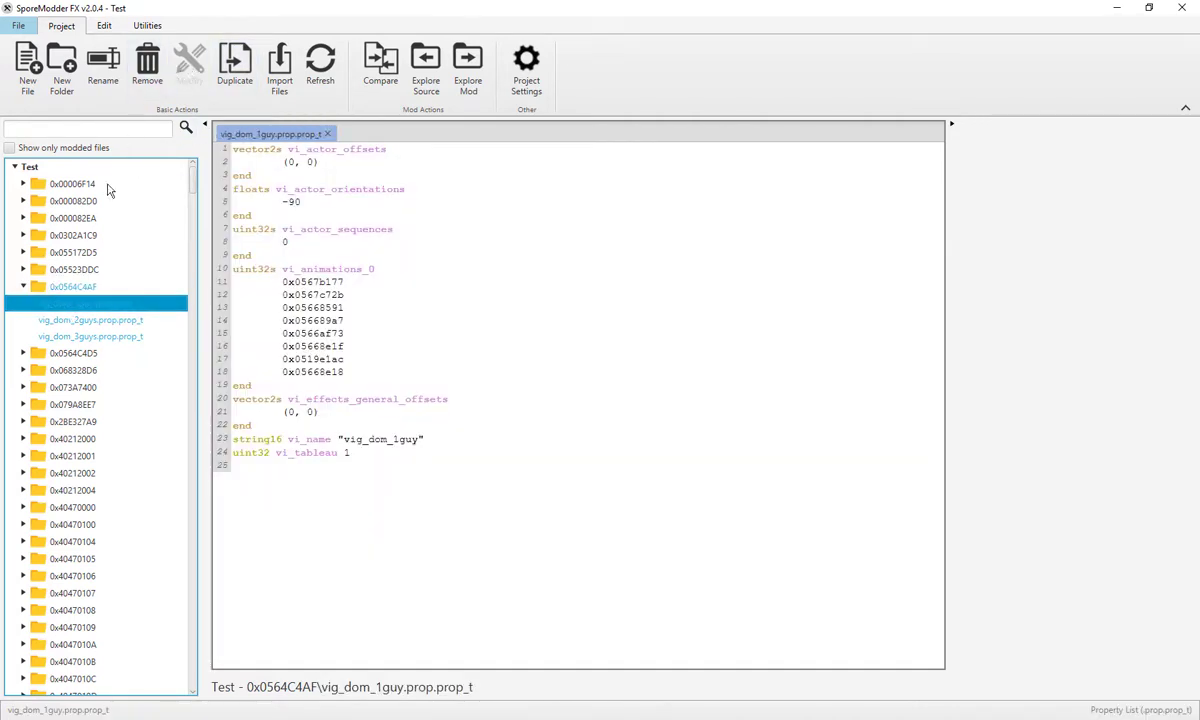
click(70, 286)
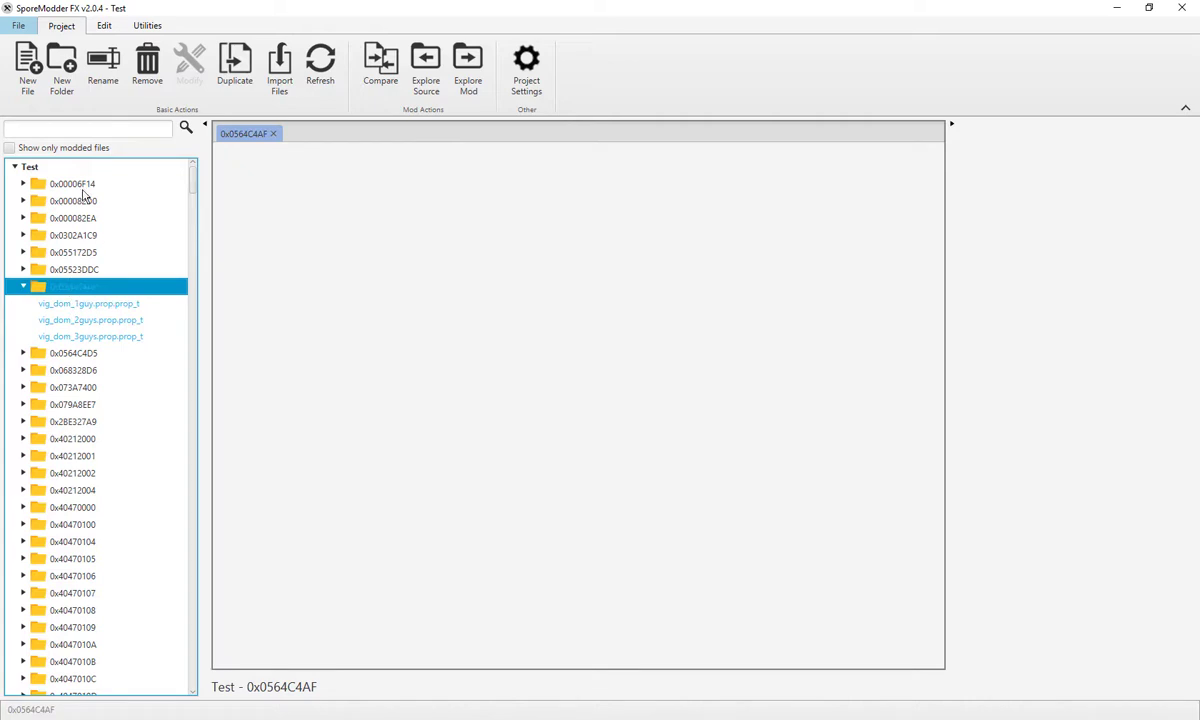
click(148, 84)
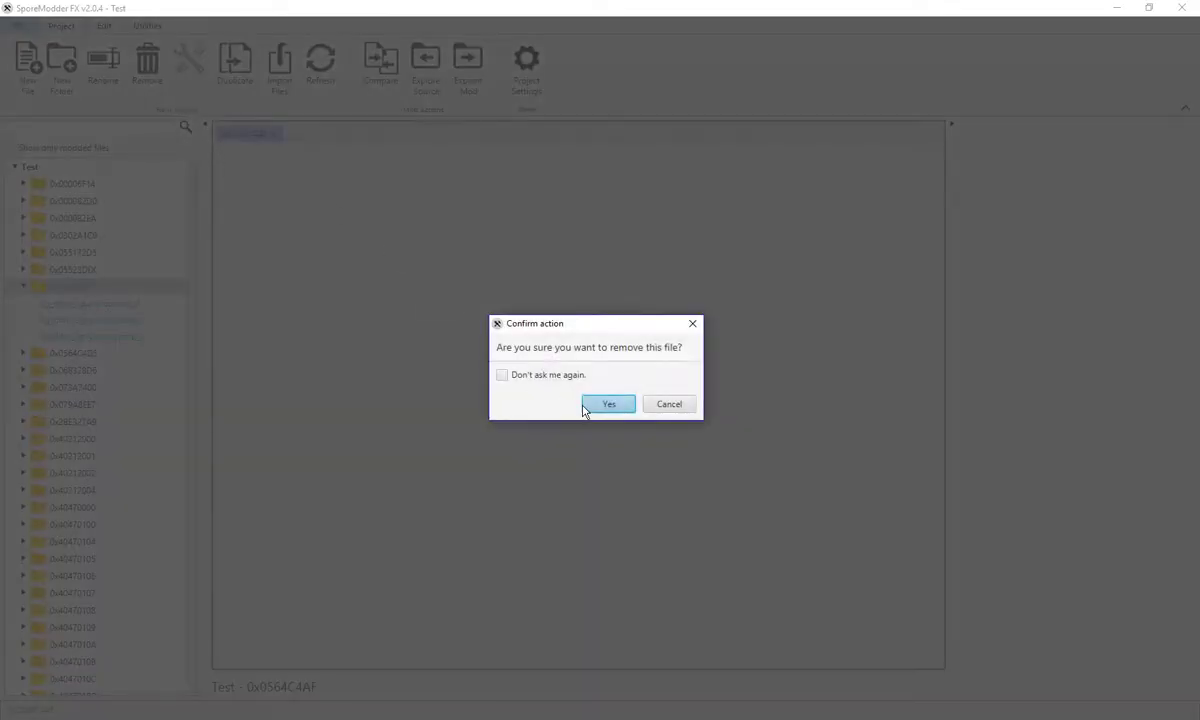
click(664, 406)
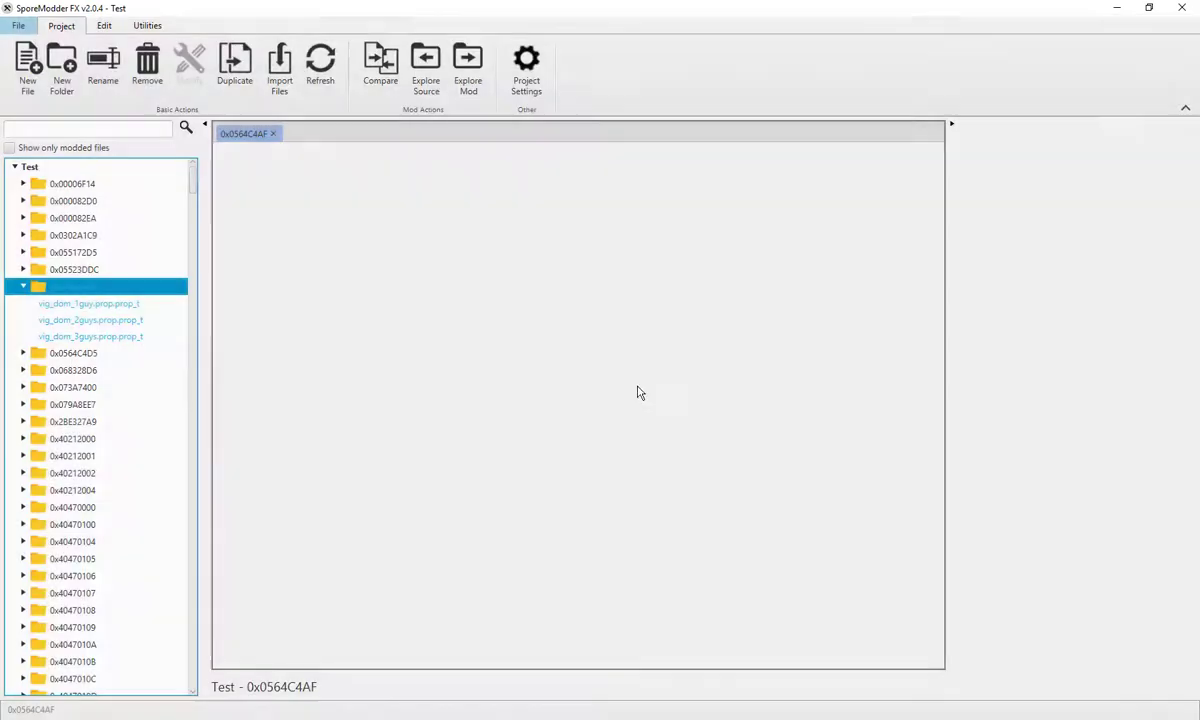
click(106, 79)
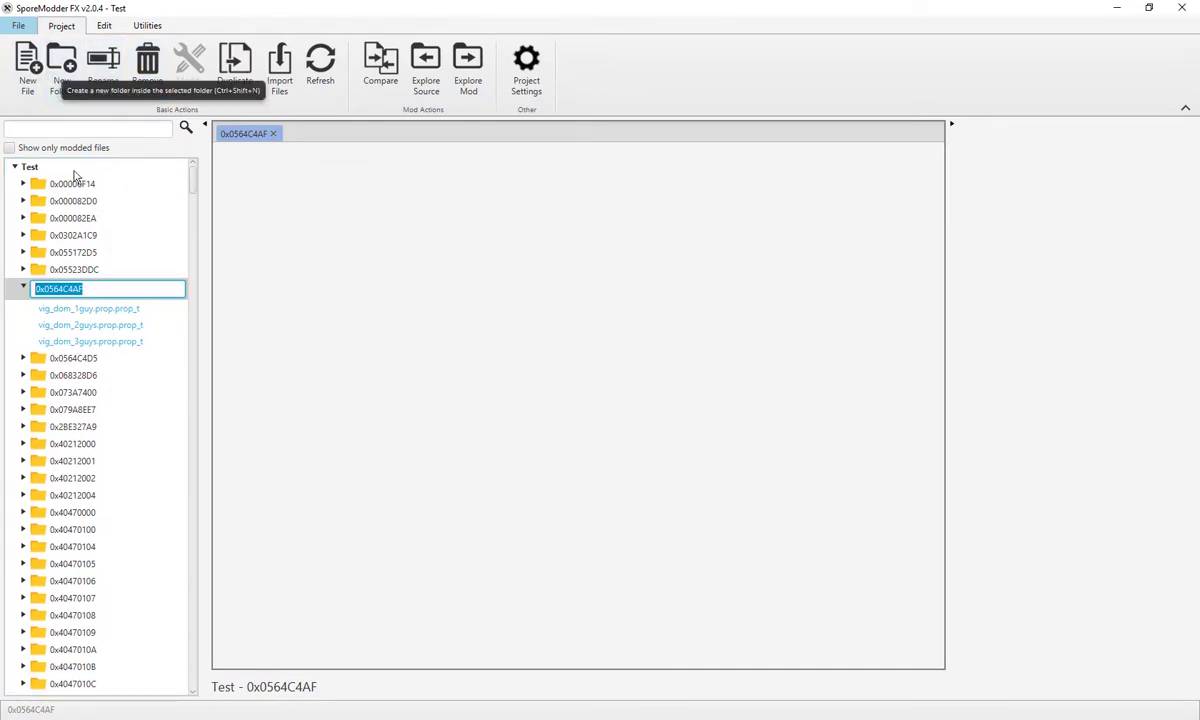
click(62, 308)
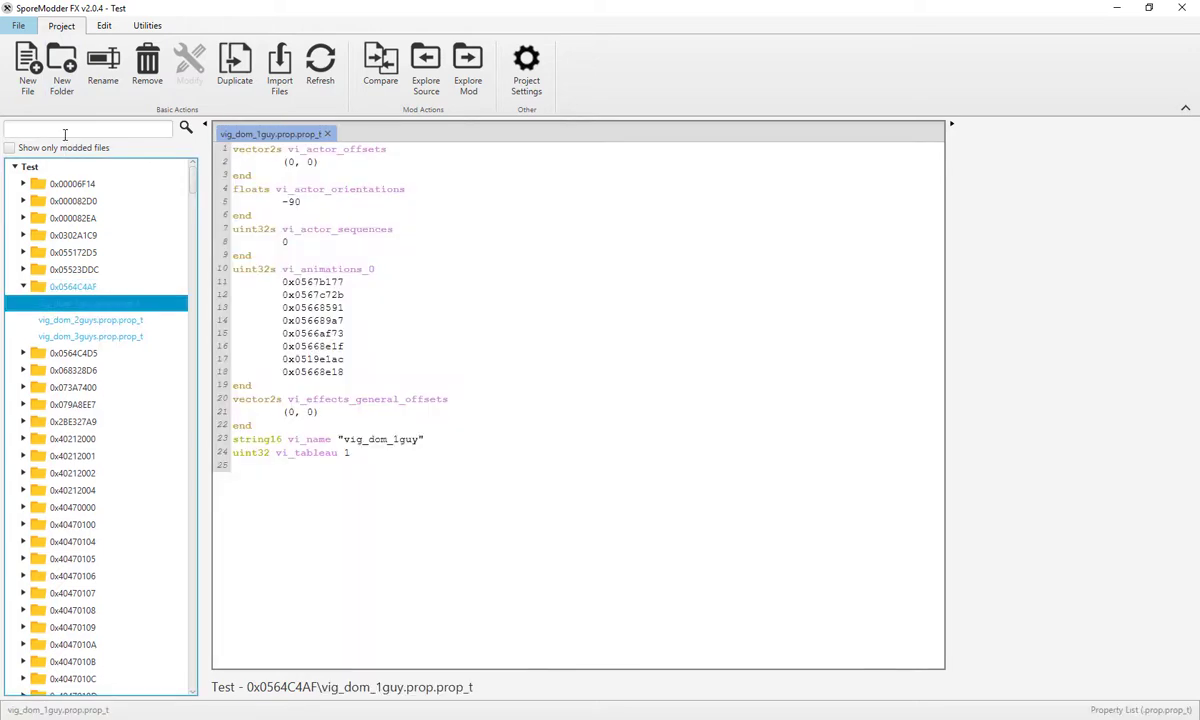
Try to add a new folder beside vig_dom_1guy.prop.prop_t in folder 0x0564C4AF, entering a custom name in place of folder_name
click(61, 72)
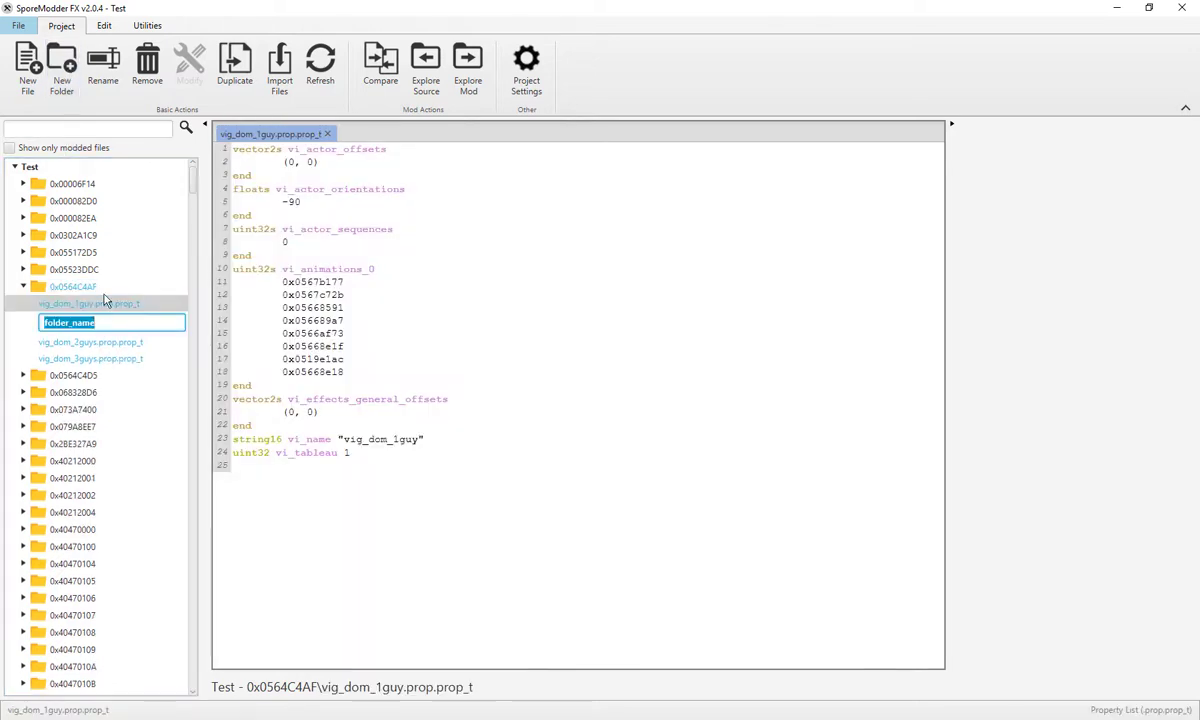
key(BackSpace)
text(yes)
key(ctrl+z)
key(End)
click(88, 268)
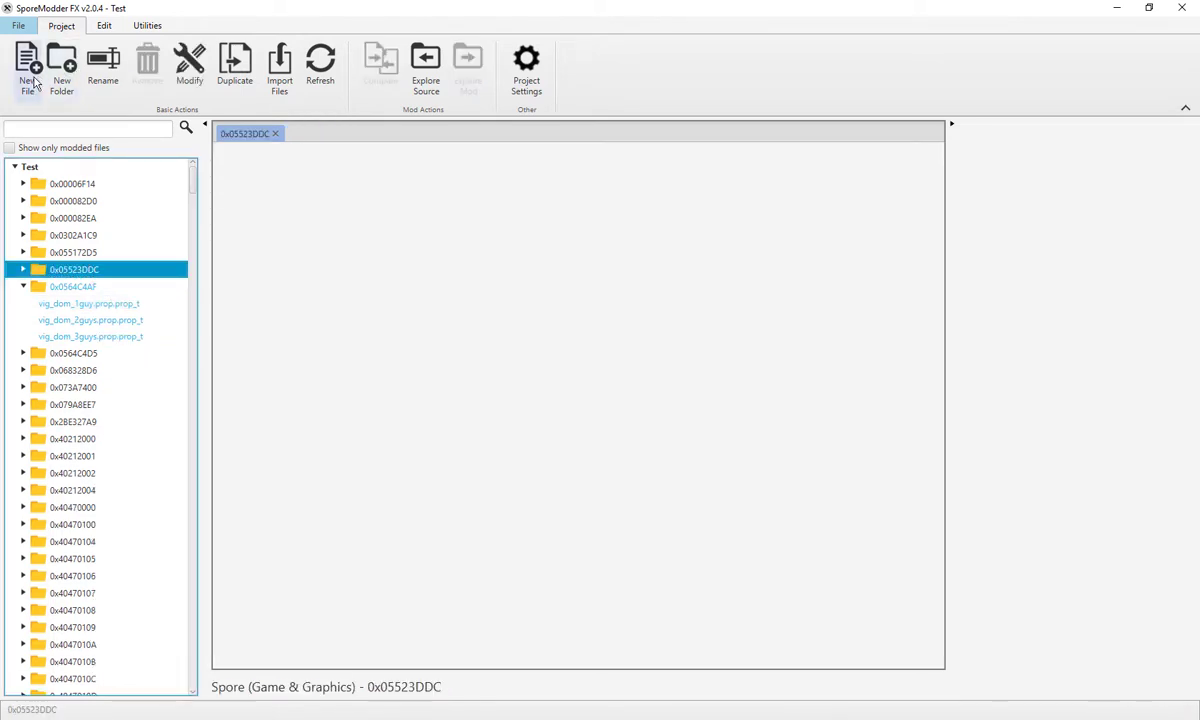
Open OptionBakeQuality~.prop.prop_t from the creatureQualityMedium~ folder for editing and insert a space before _editorModel in the OptionListTarget line
drag(190, 196, 198, 455)
click(104, 25)
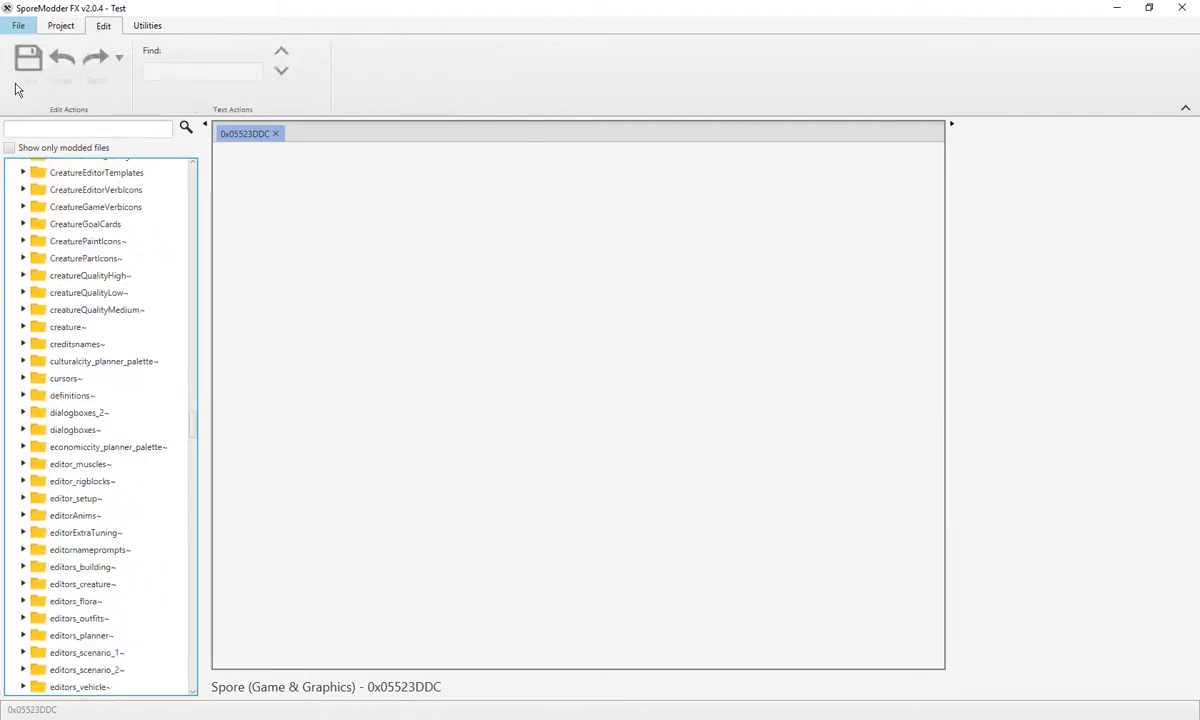
click(23, 309)
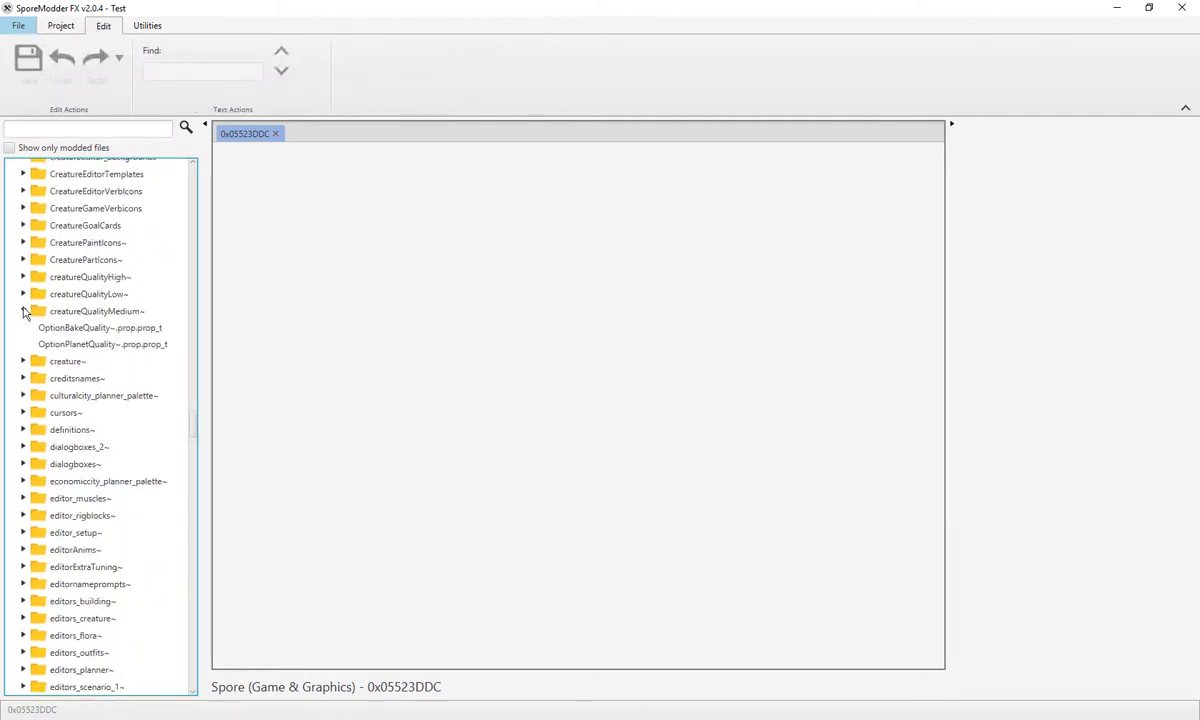
click(97, 328)
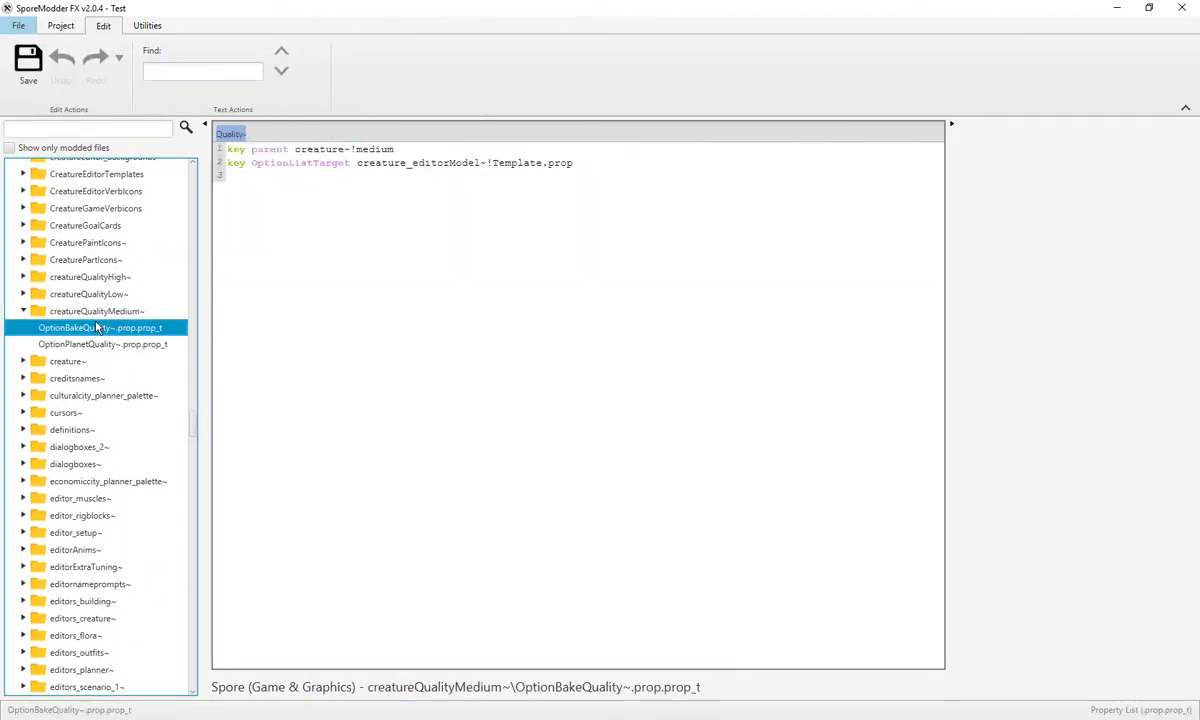
click(408, 164)
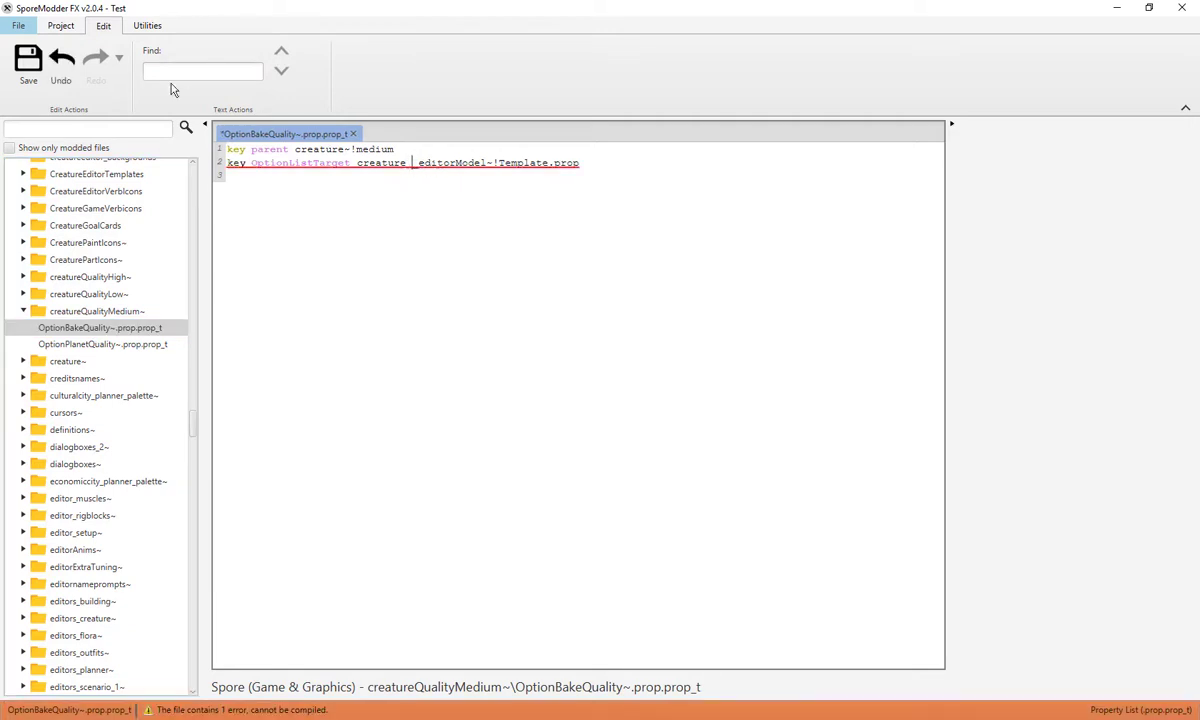
Undo, redo and again undo the space inserted in the OptionListTarget line, and save OptionBakeQuality~.prop.prop_t into the mod
click(60, 72)
click(97, 72)
click(60, 72)
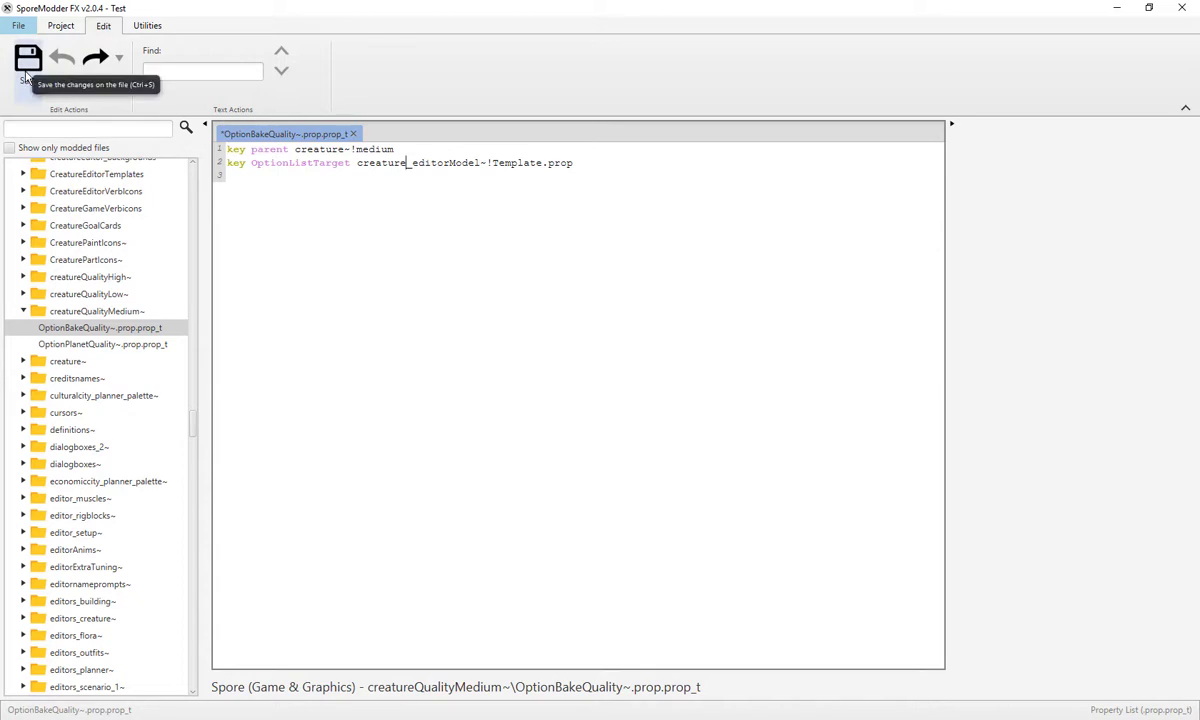
click(27, 75)
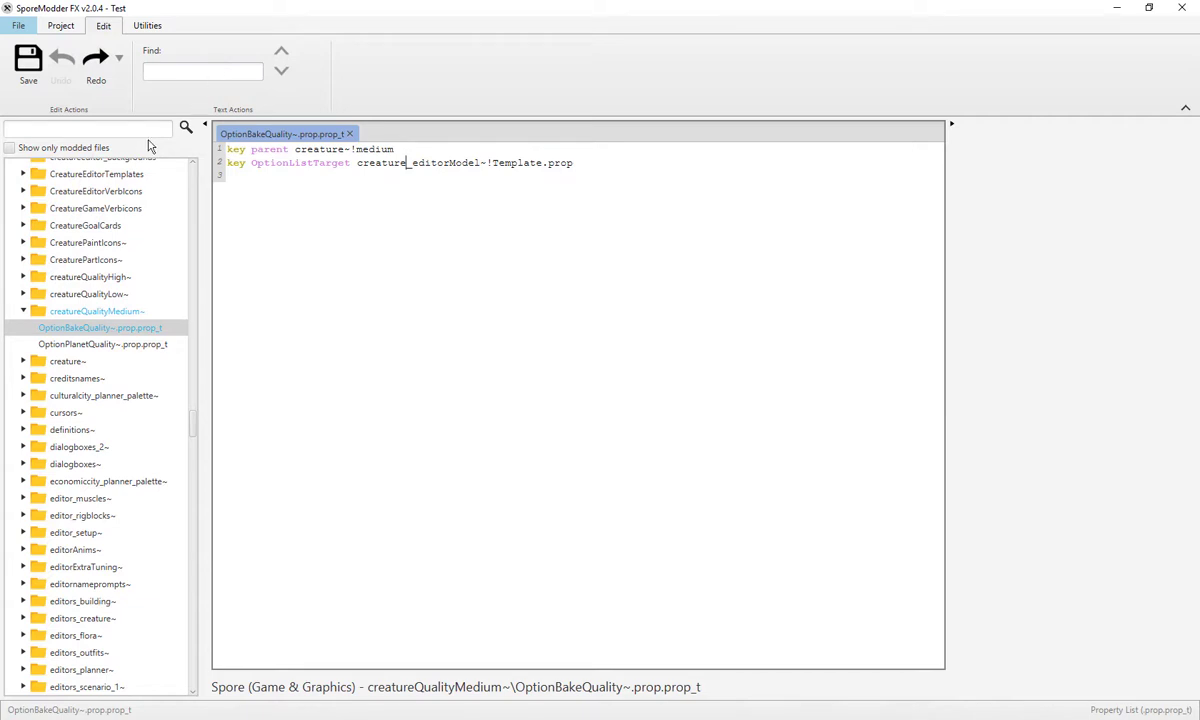
Copy the word creature from the OptionListTarget line into the name-hash converter's name field to generate its hash
click(152, 29)
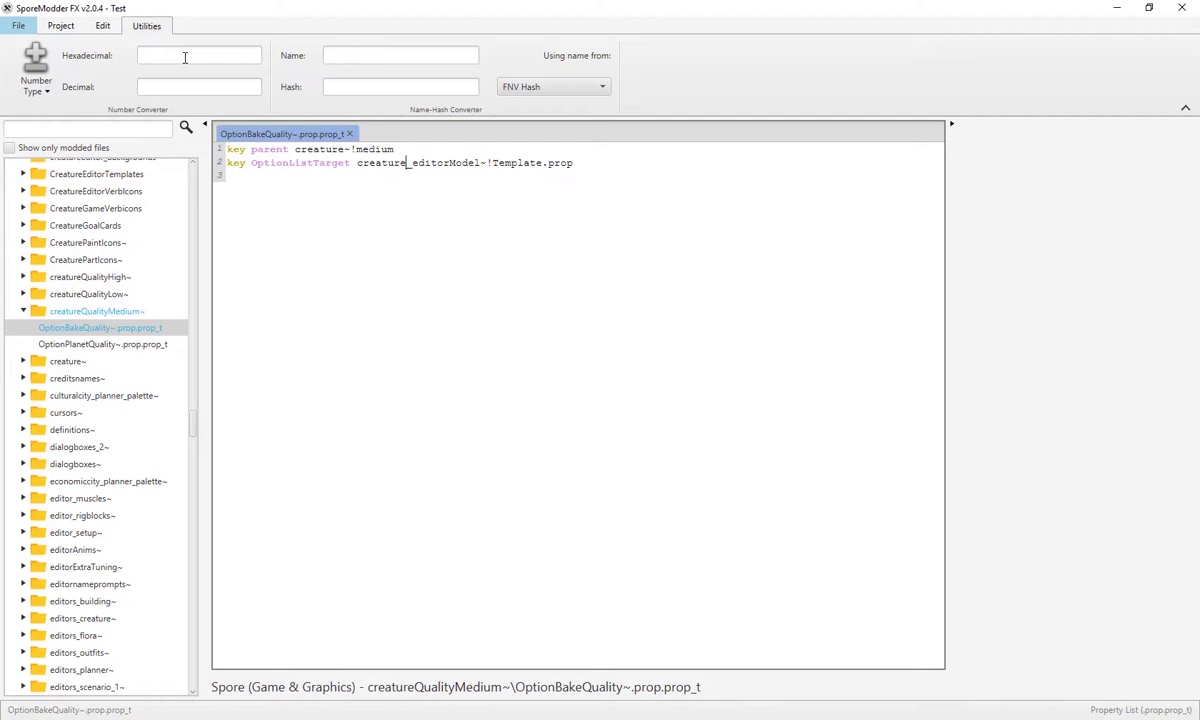
click(185, 57)
drag(359, 163, 407, 167)
key(ctrl+c)
click(358, 55)
key(ctrl+v)
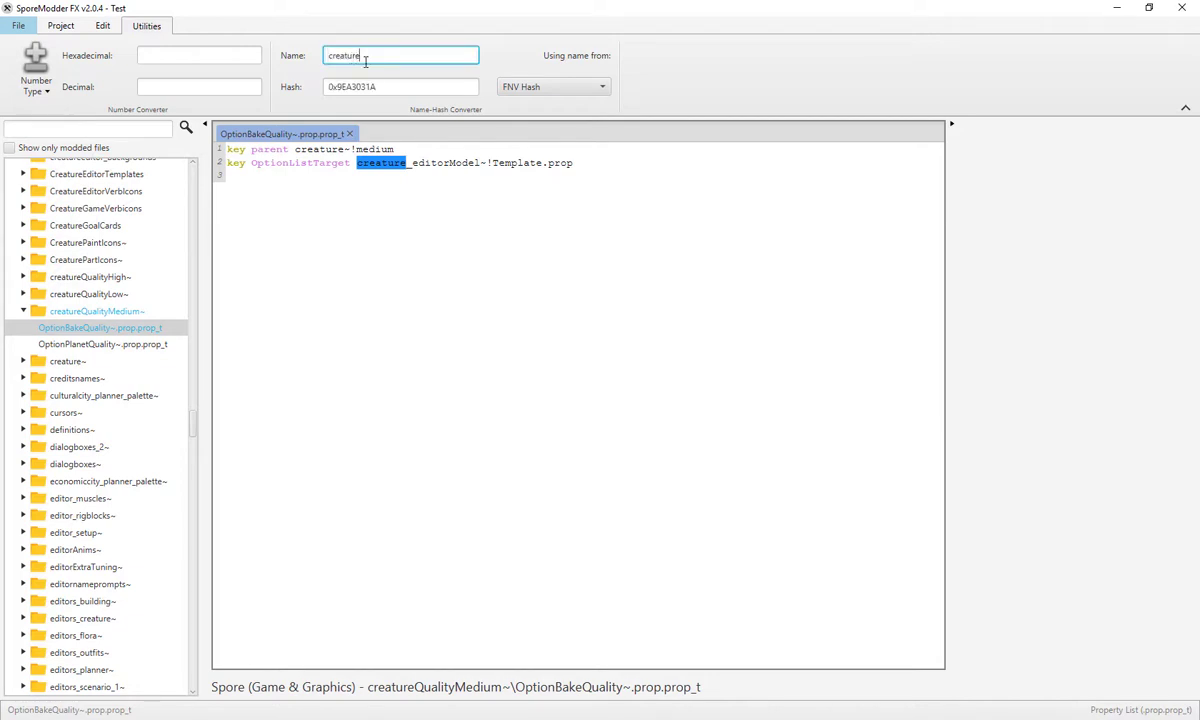
Examine the converter's hash value and FNV Hash option, and the hexadecimal and decimal fields of the number converter
click(396, 90)
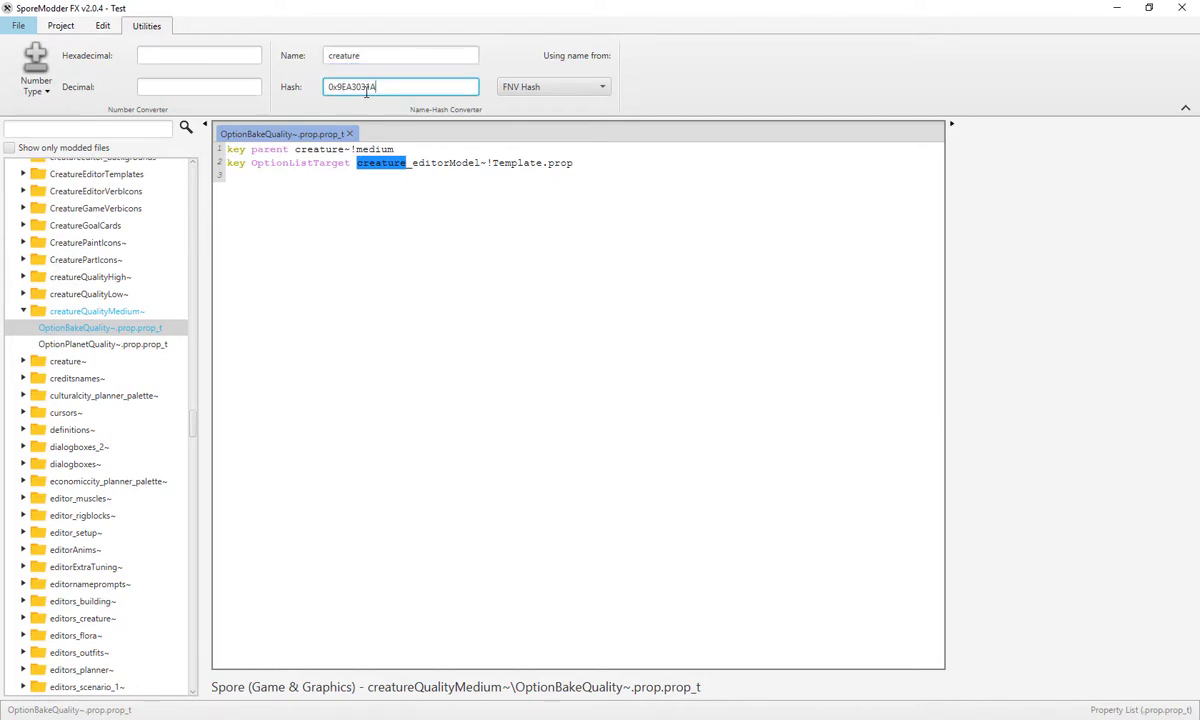
click(538, 90)
click(508, 92)
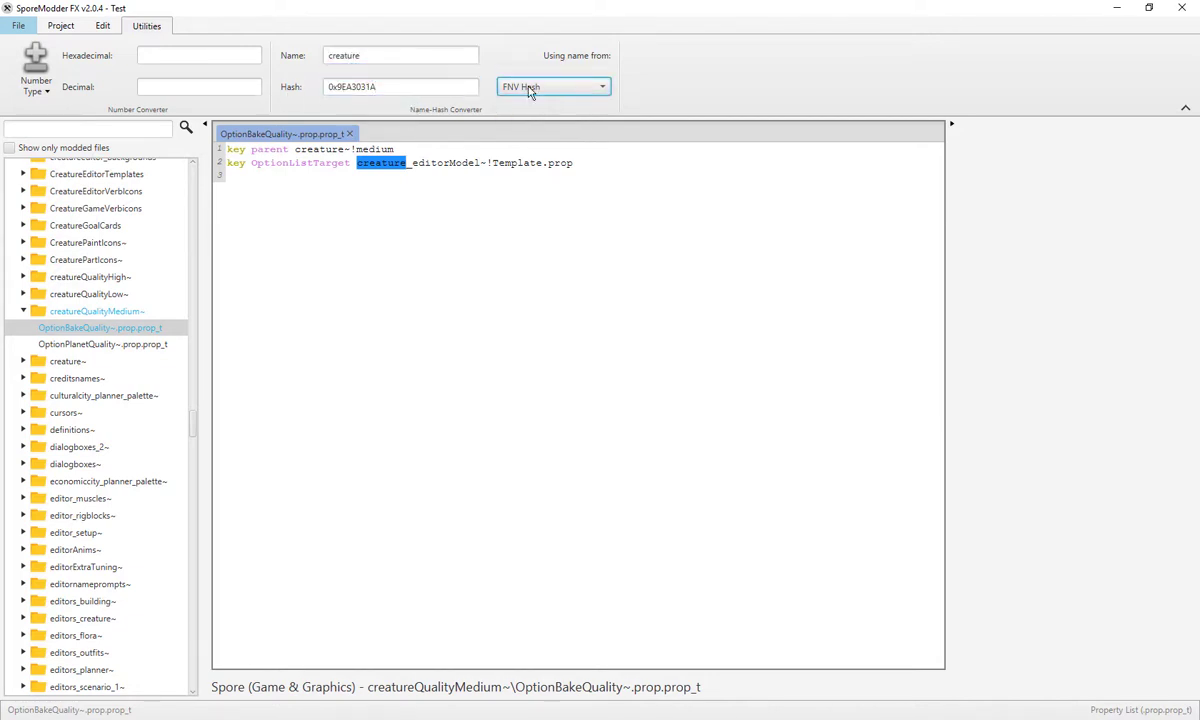
click(163, 55)
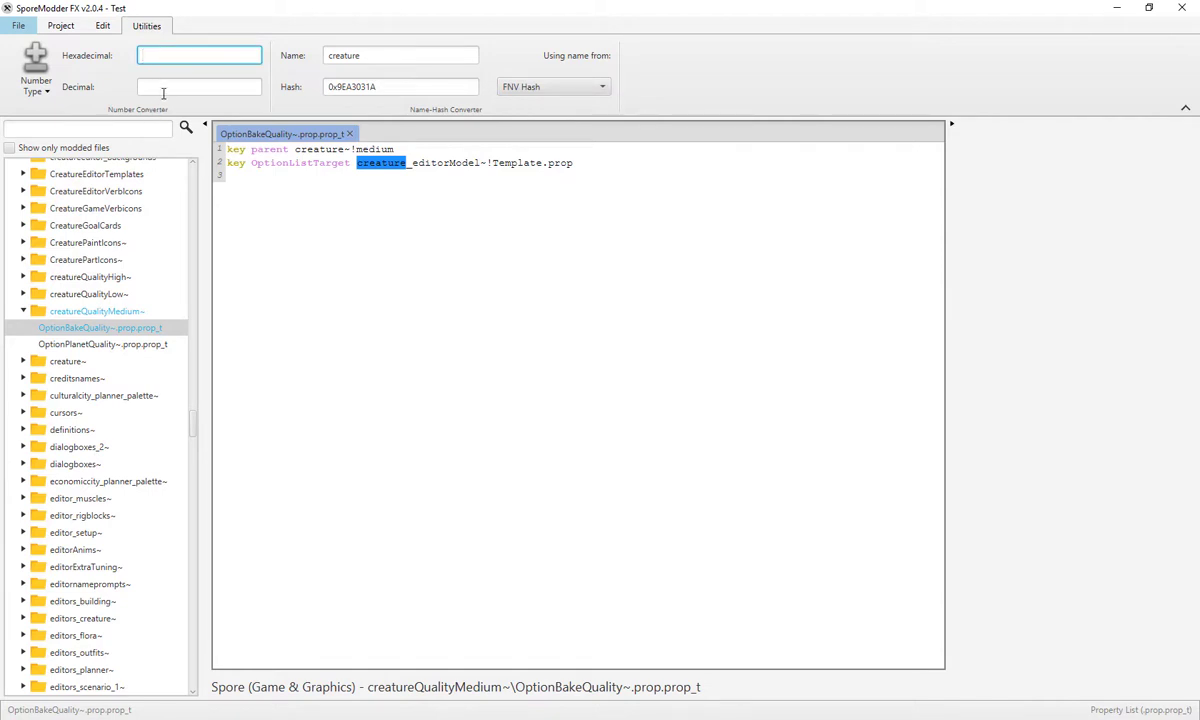
click(163, 92)
click(171, 55)
Open the application settings and examine the browse locations for the custom, Galactic Adventures and Spore paths, keeping the existing paths
click(62, 27)
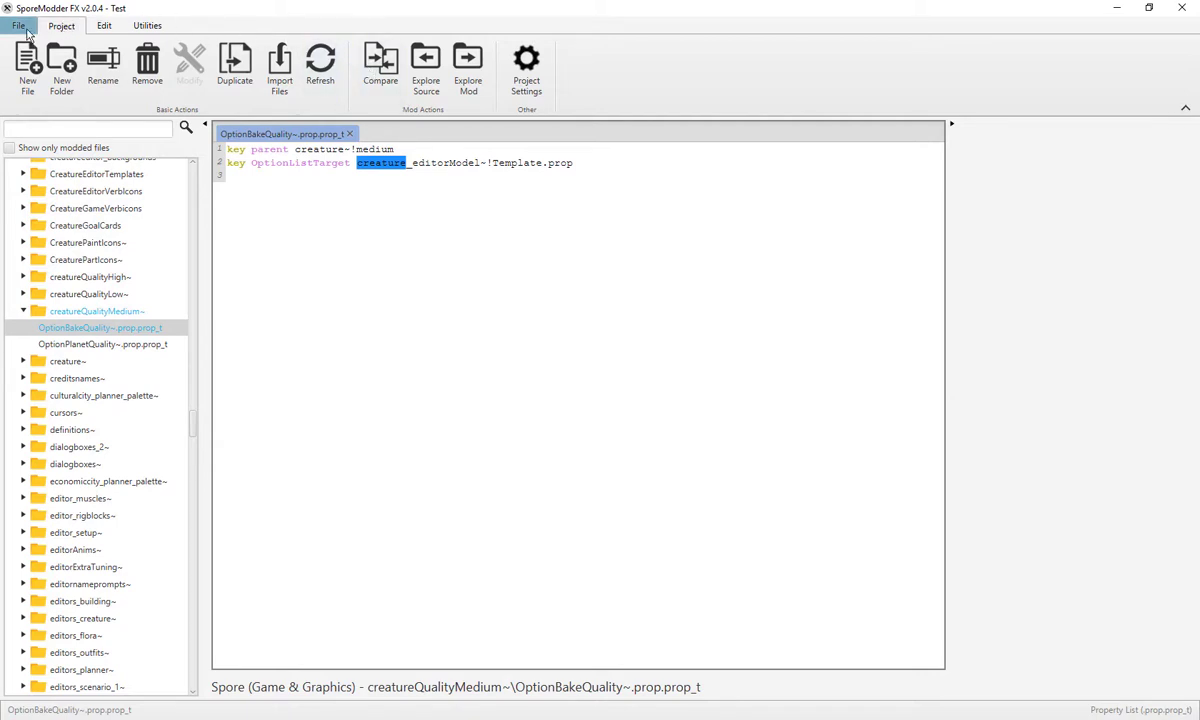
click(19, 26)
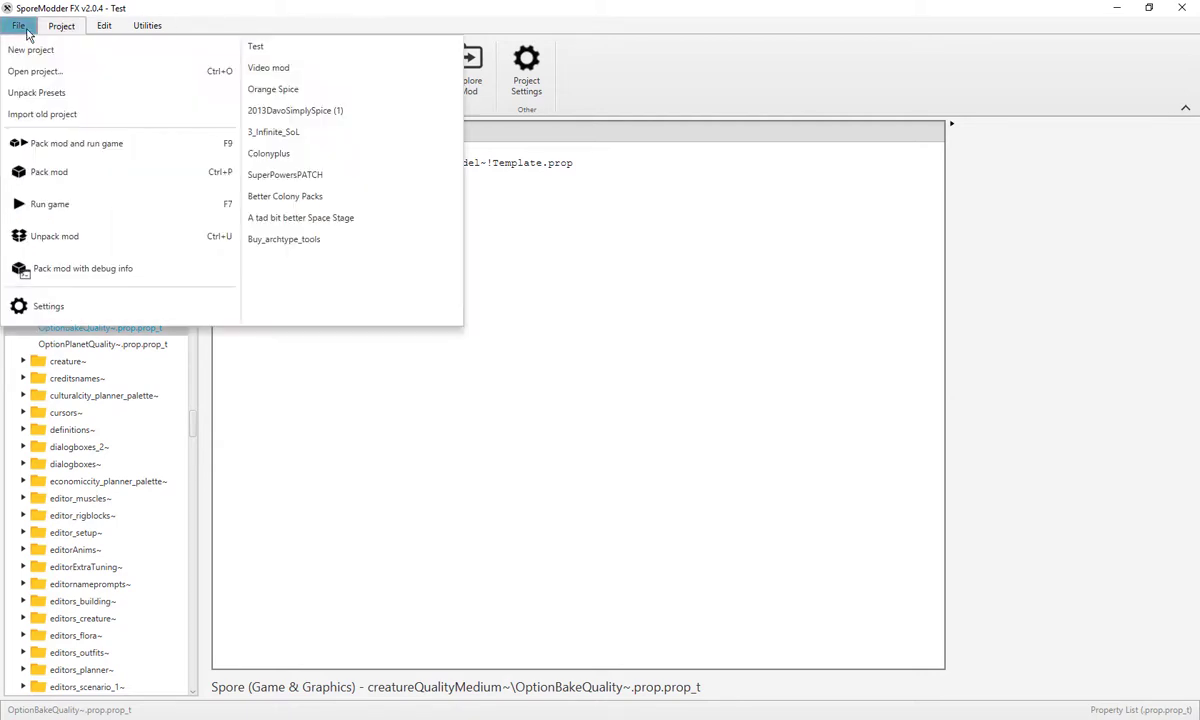
click(37, 302)
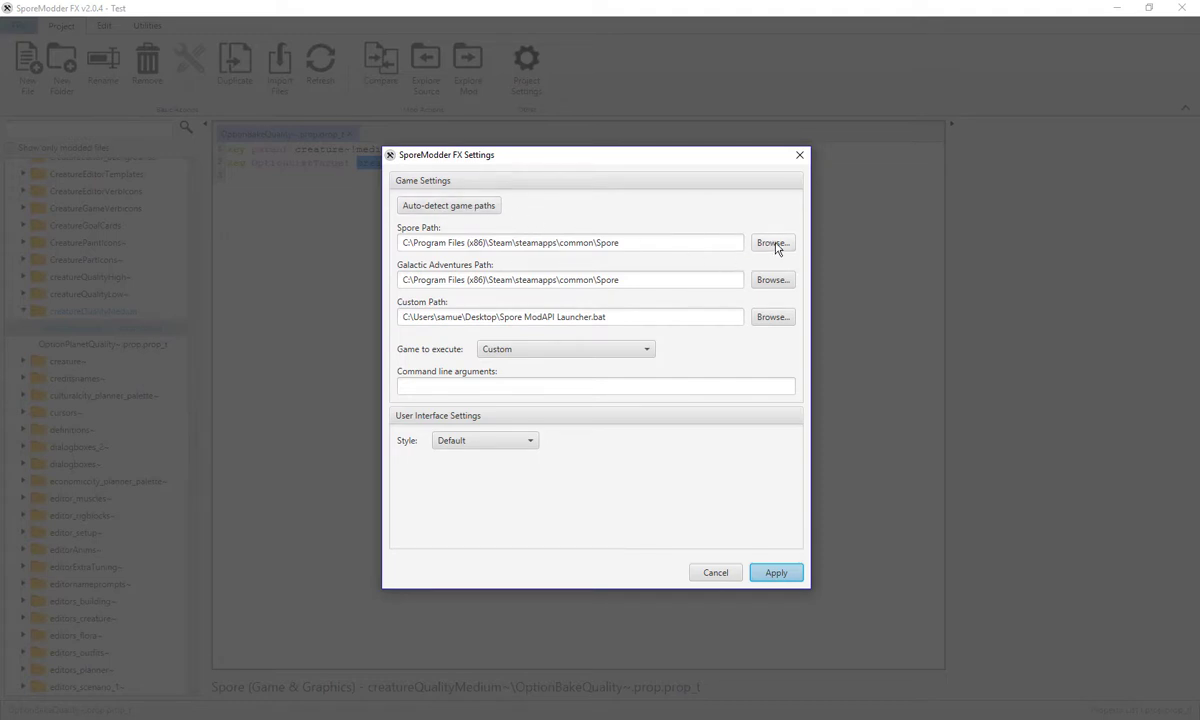
click(771, 317)
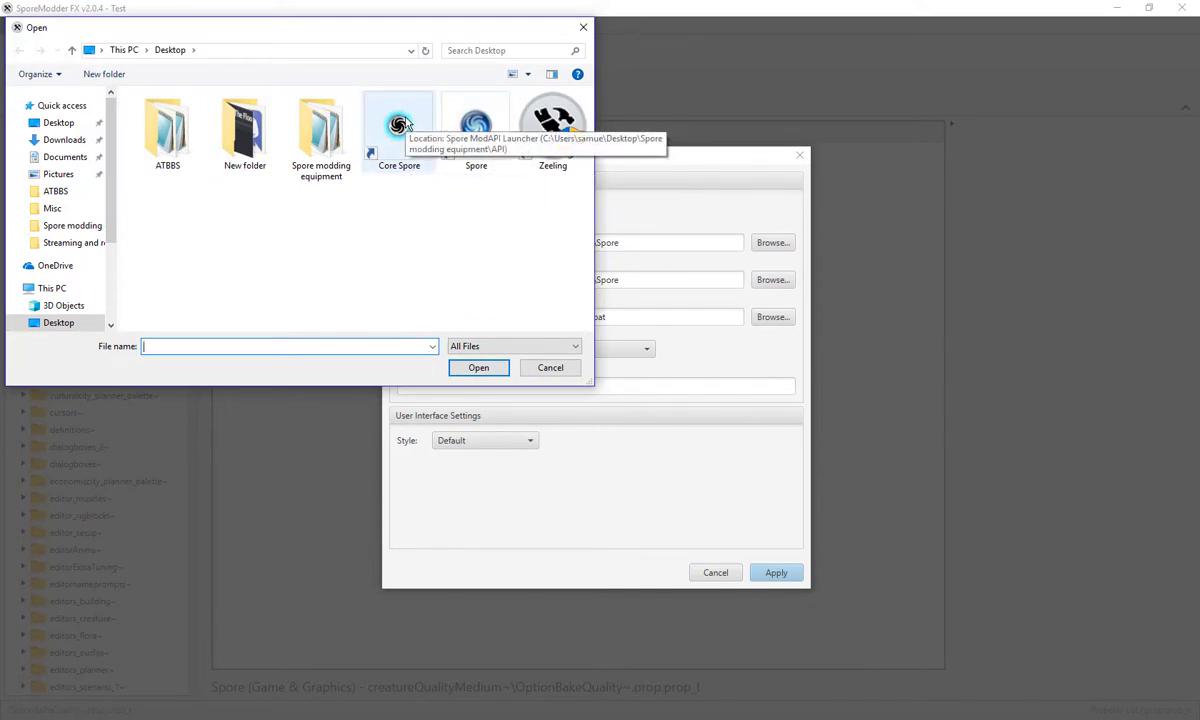
click(563, 369)
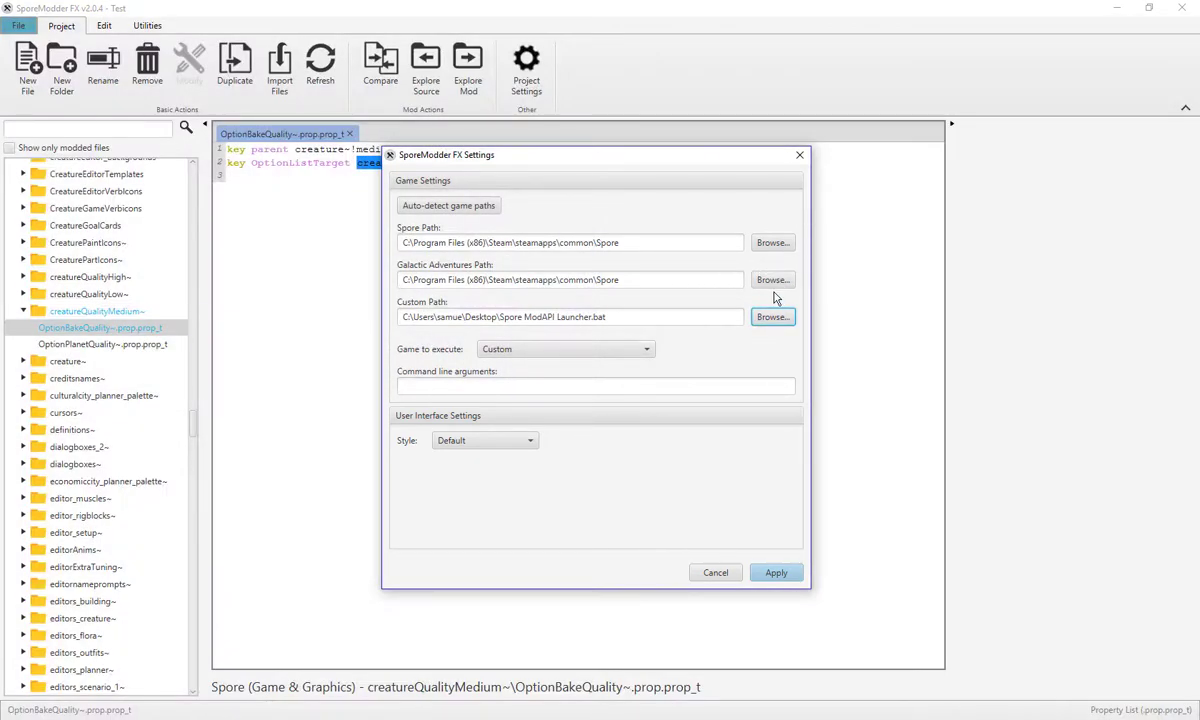
click(771, 279)
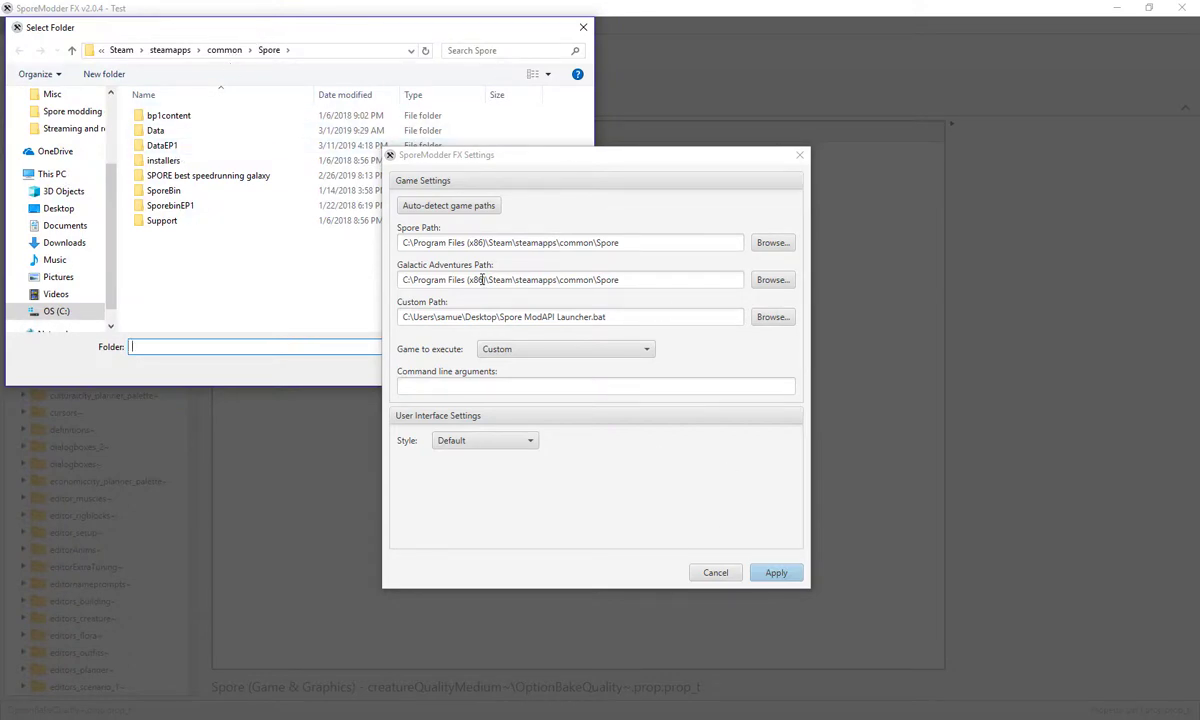
click(583, 27)
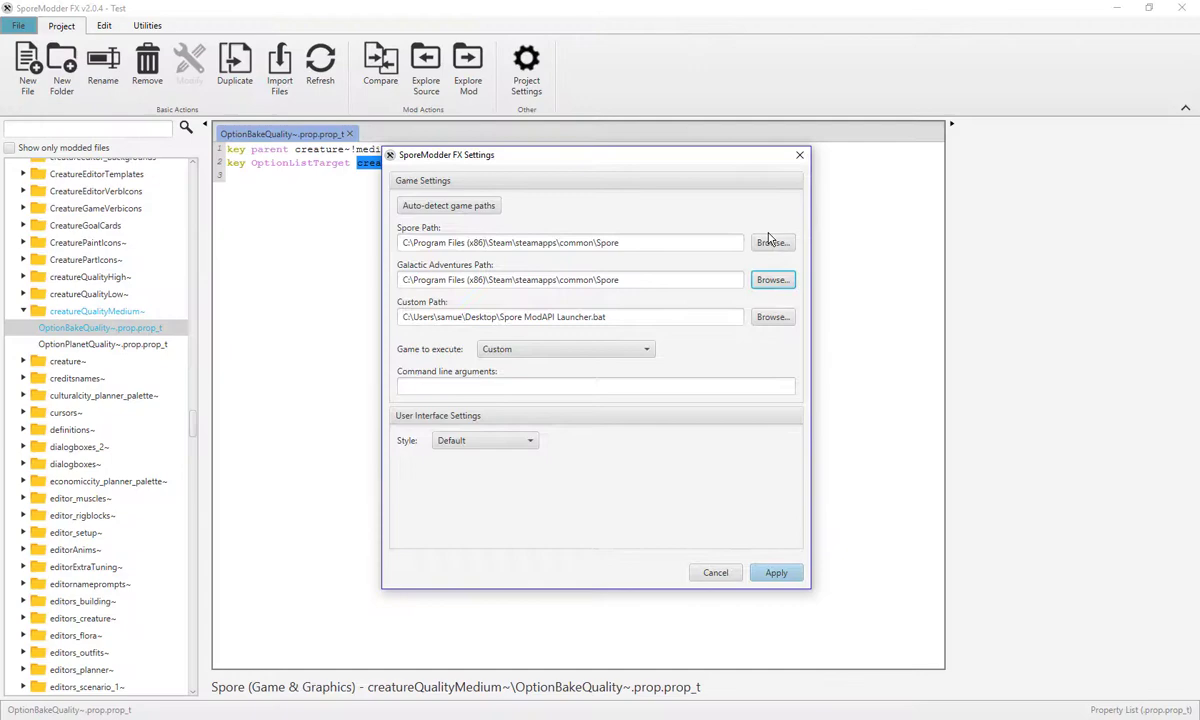
click(771, 243)
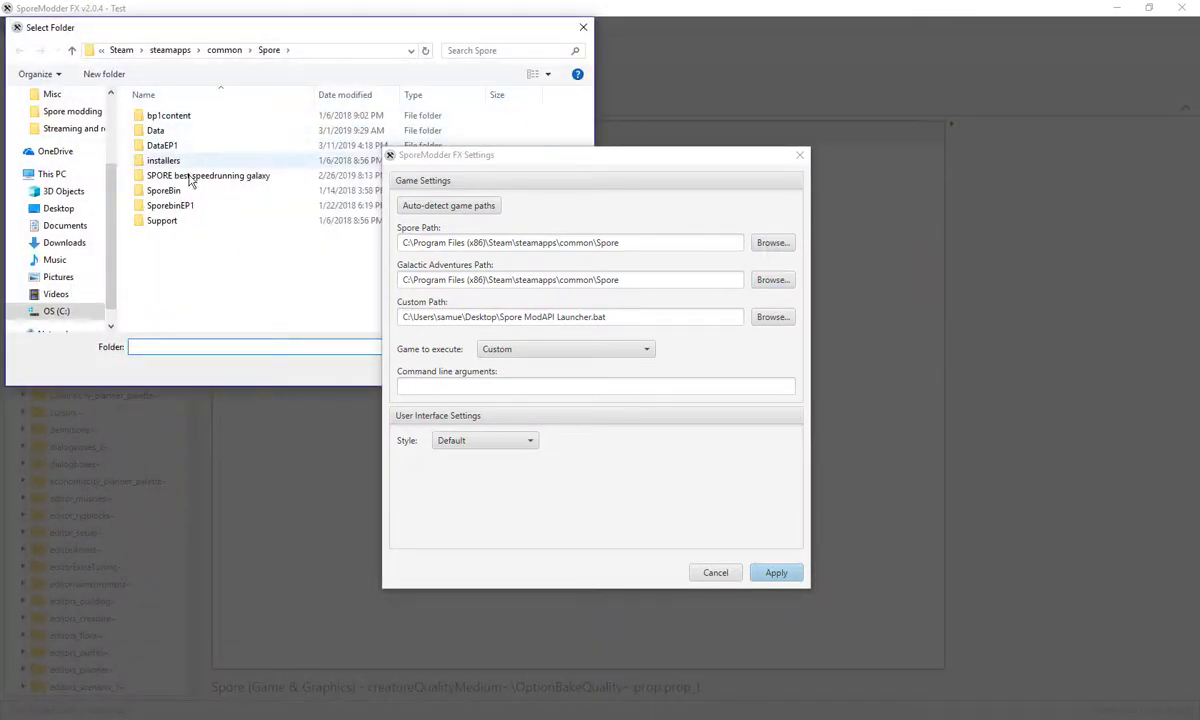
click(583, 27)
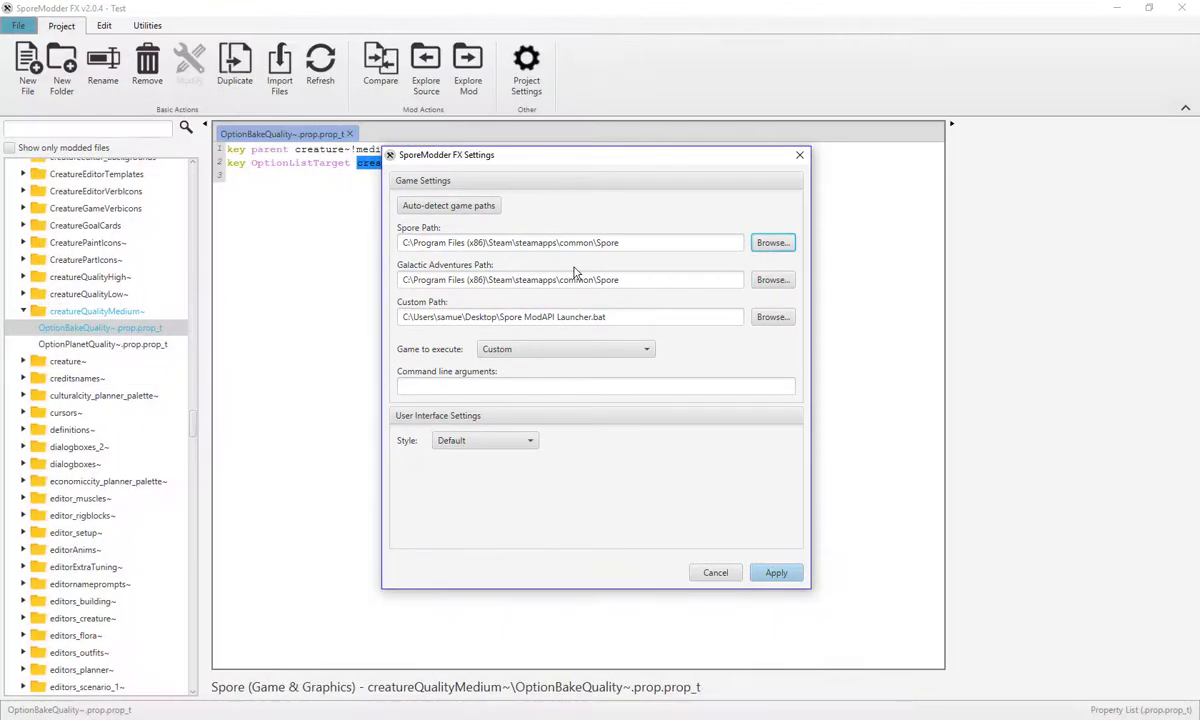
Keep Custom as the game to execute and Default as the interface style, leave the command line arguments empty, and apply the settings
click(542, 350)
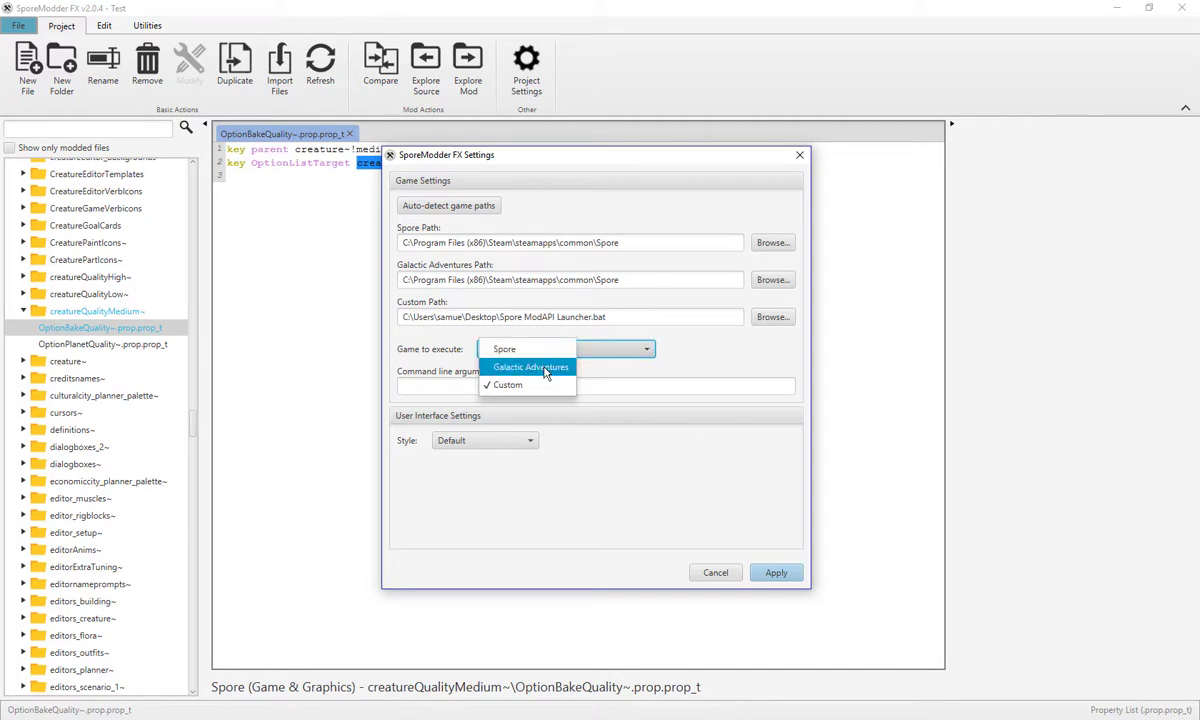
click(543, 386)
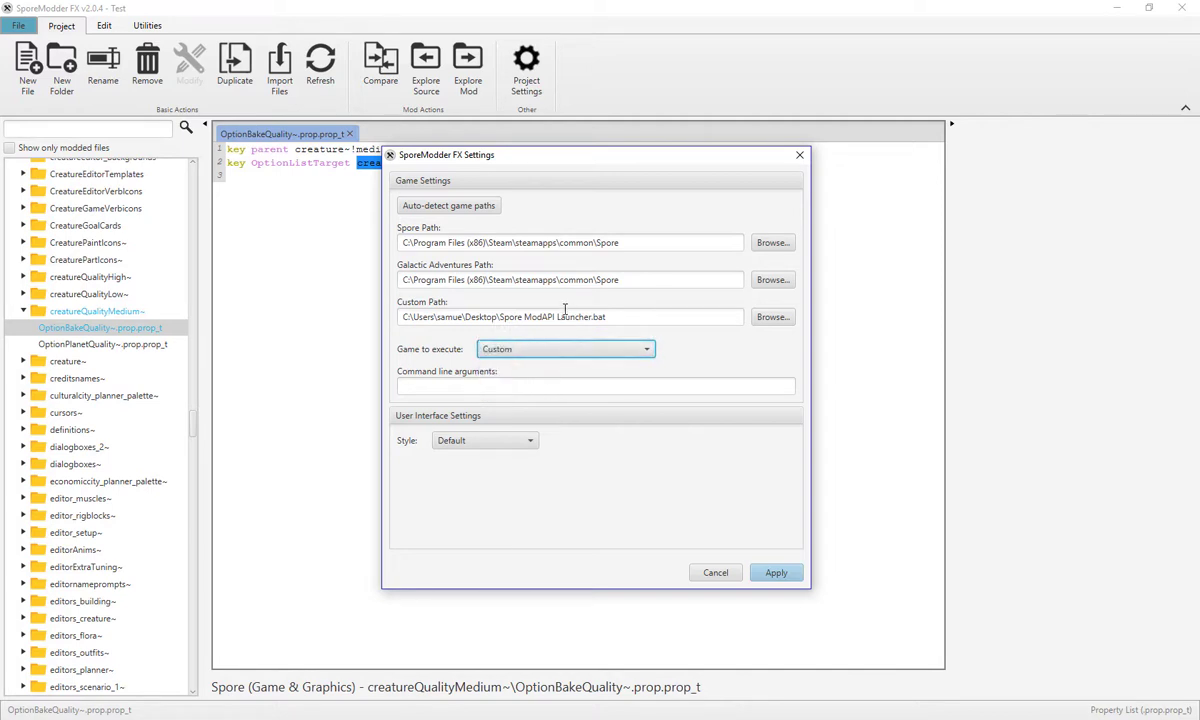
drag(400, 316, 644, 316)
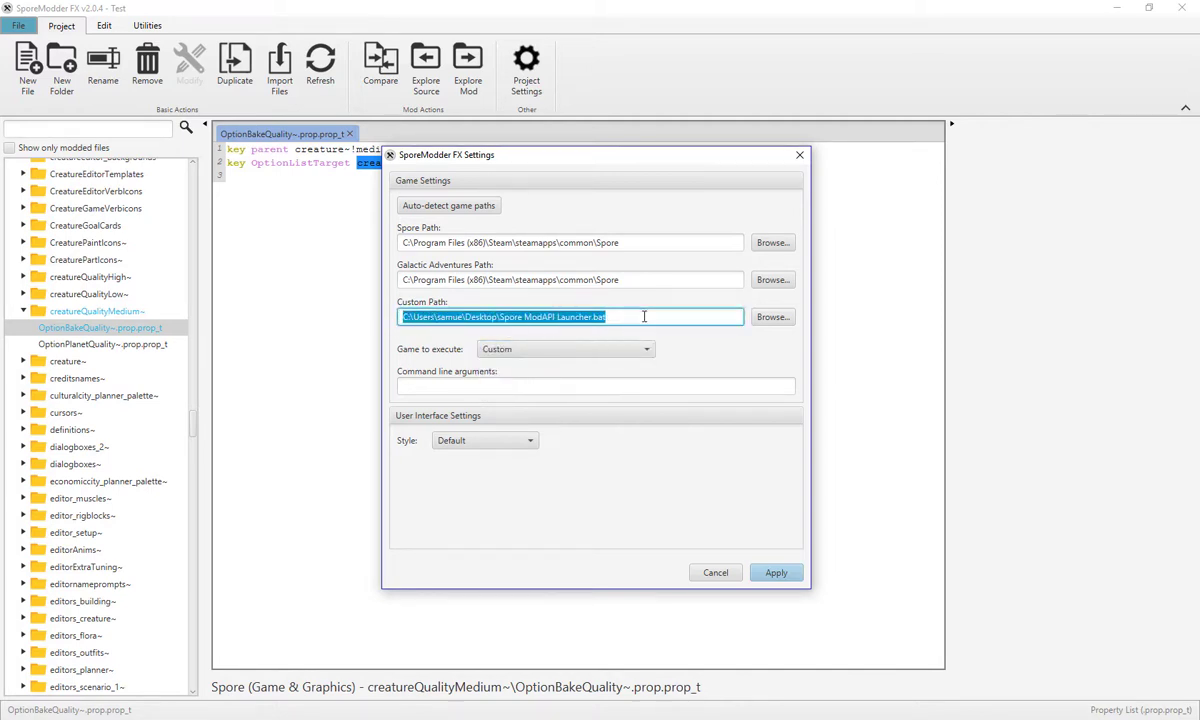
click(627, 385)
click(462, 441)
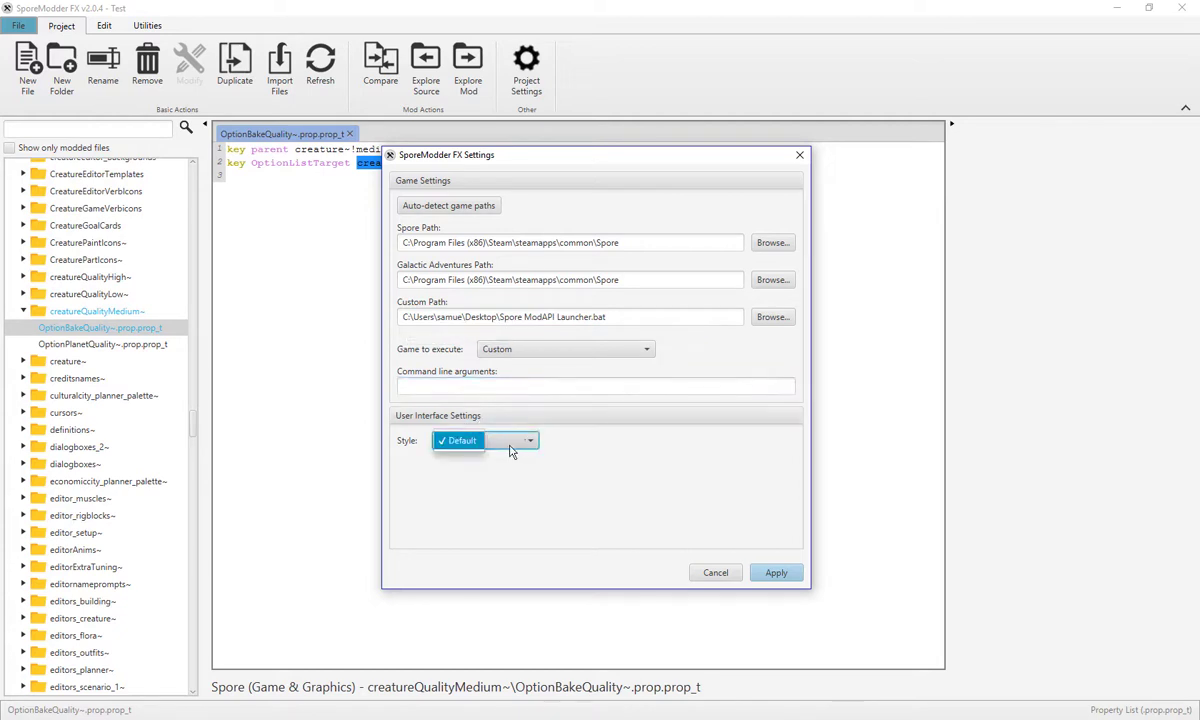
click(470, 441)
click(770, 574)
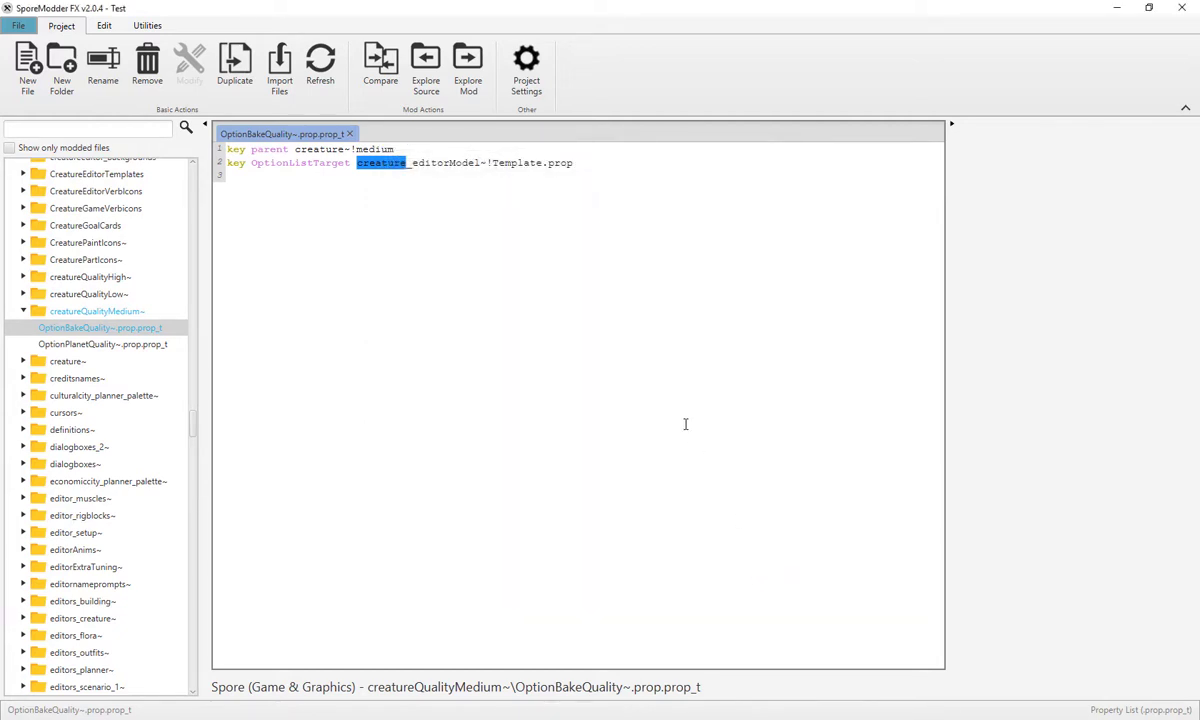
Review the number and name-hash converters, the recent projects list, and the project and editing tools
click(146, 27)
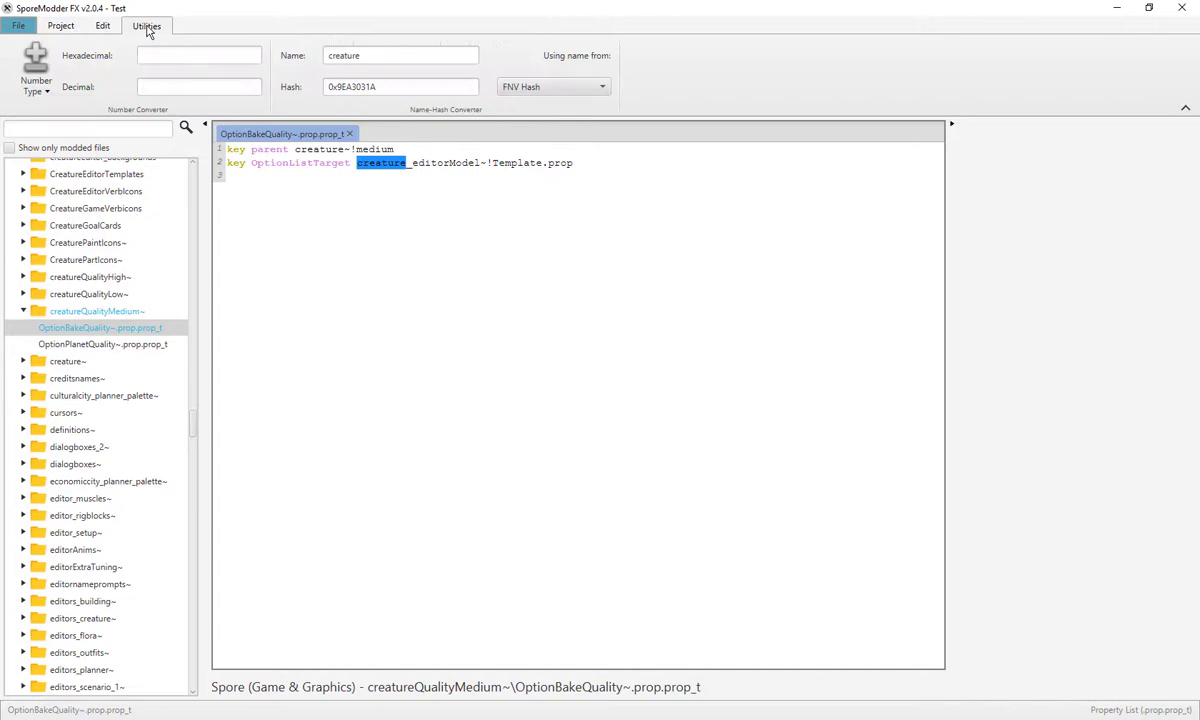
click(21, 26)
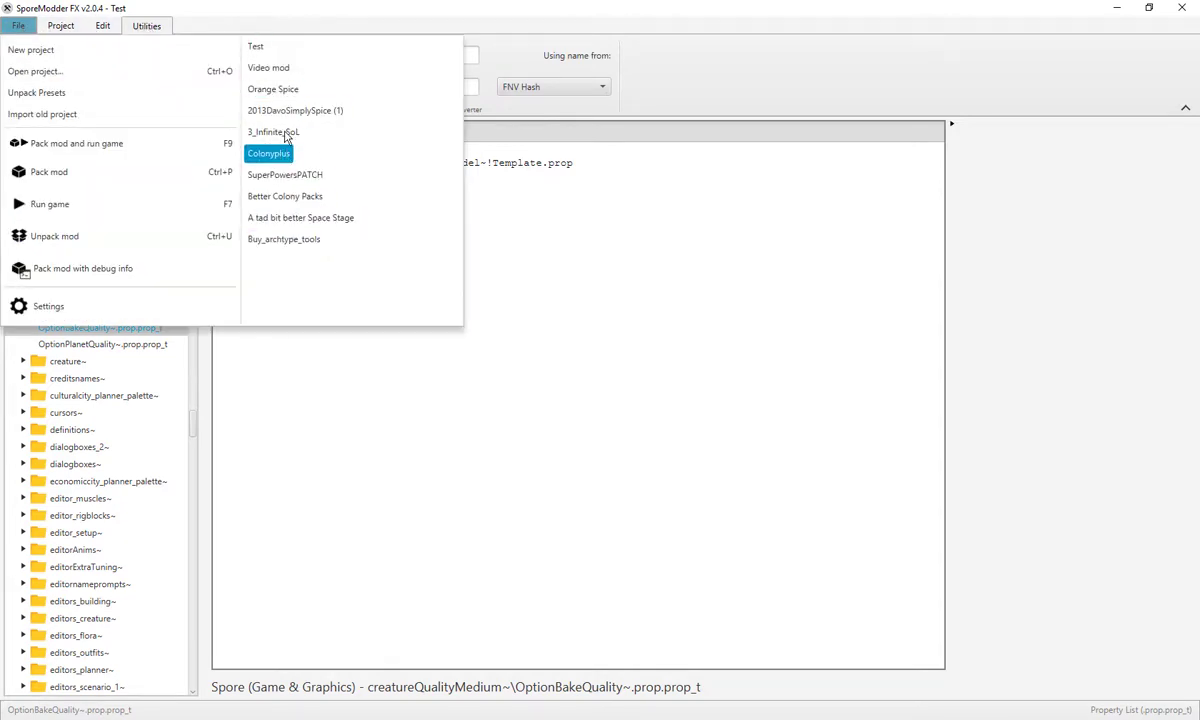
click(607, 204)
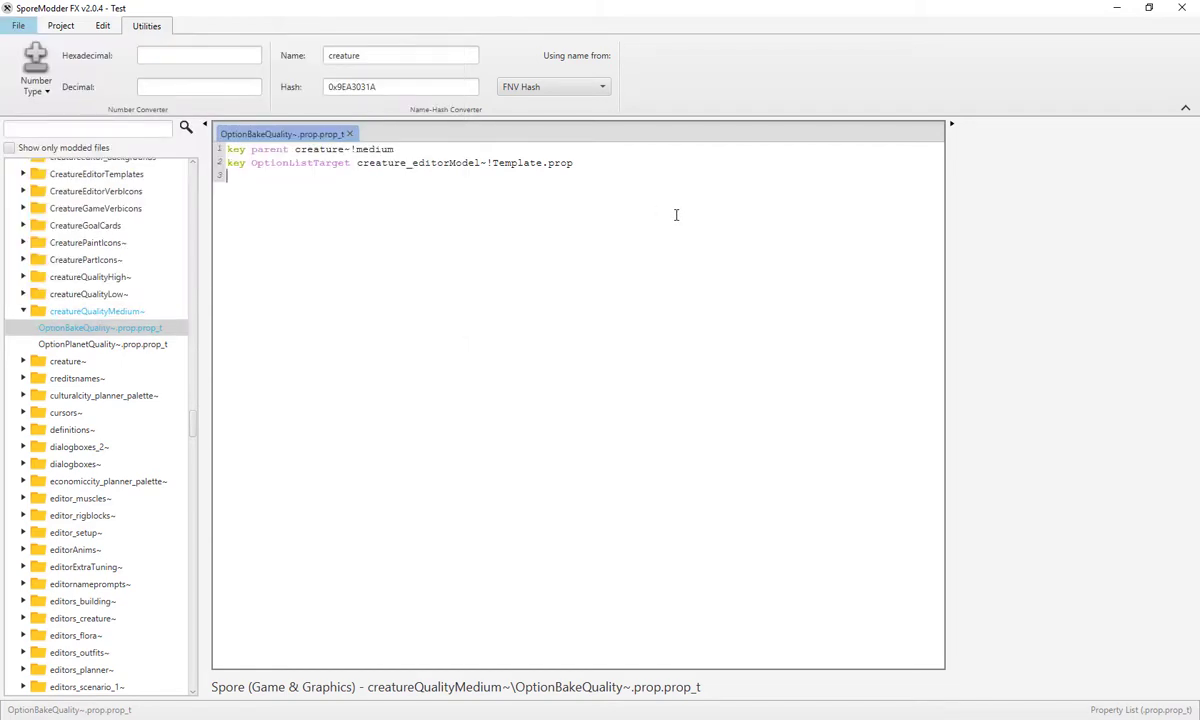
click(61, 25)
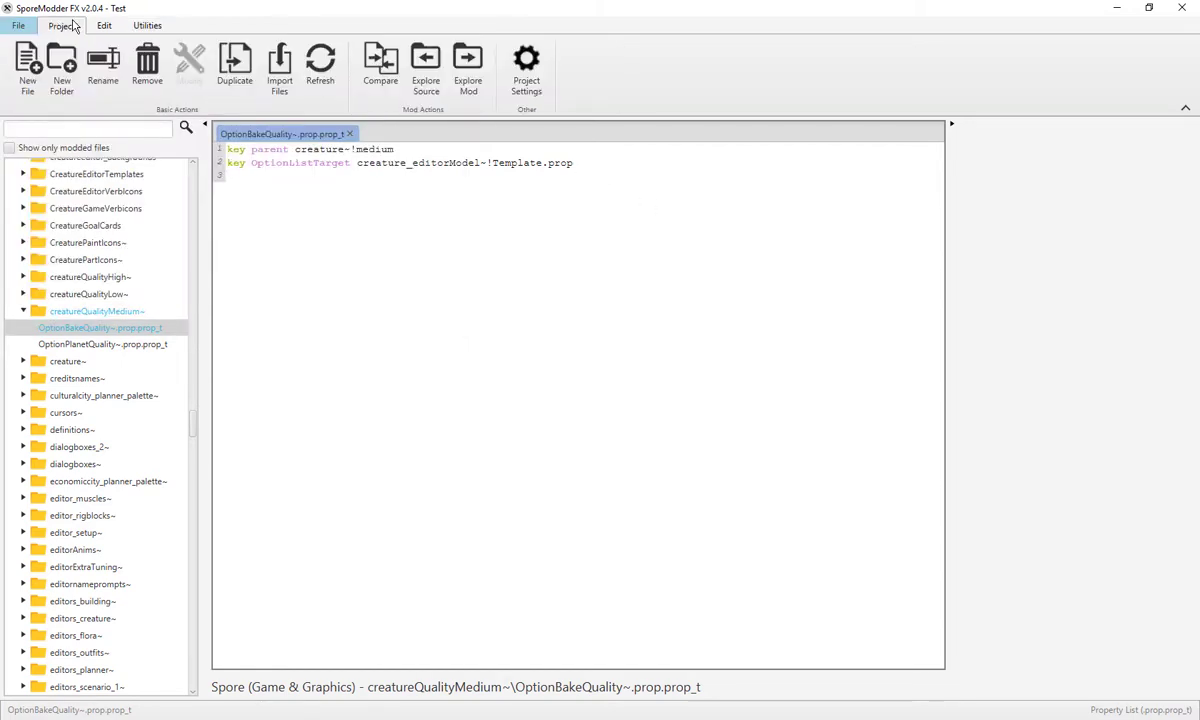
click(145, 26)
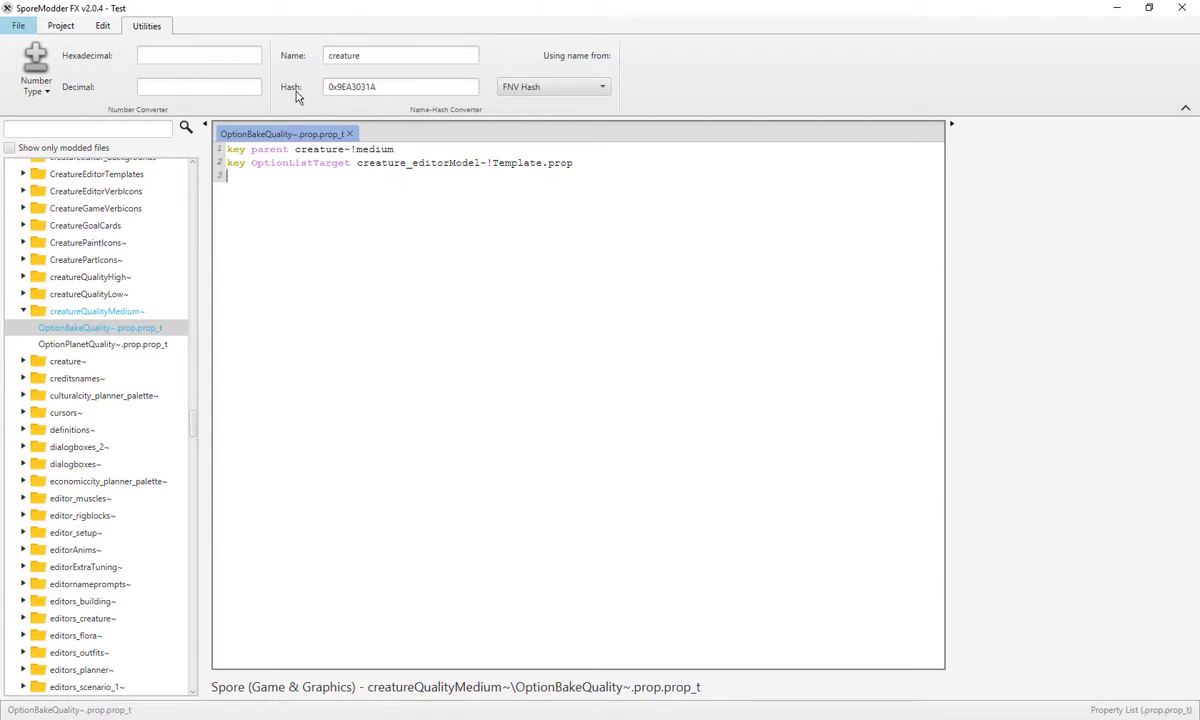
click(100, 26)
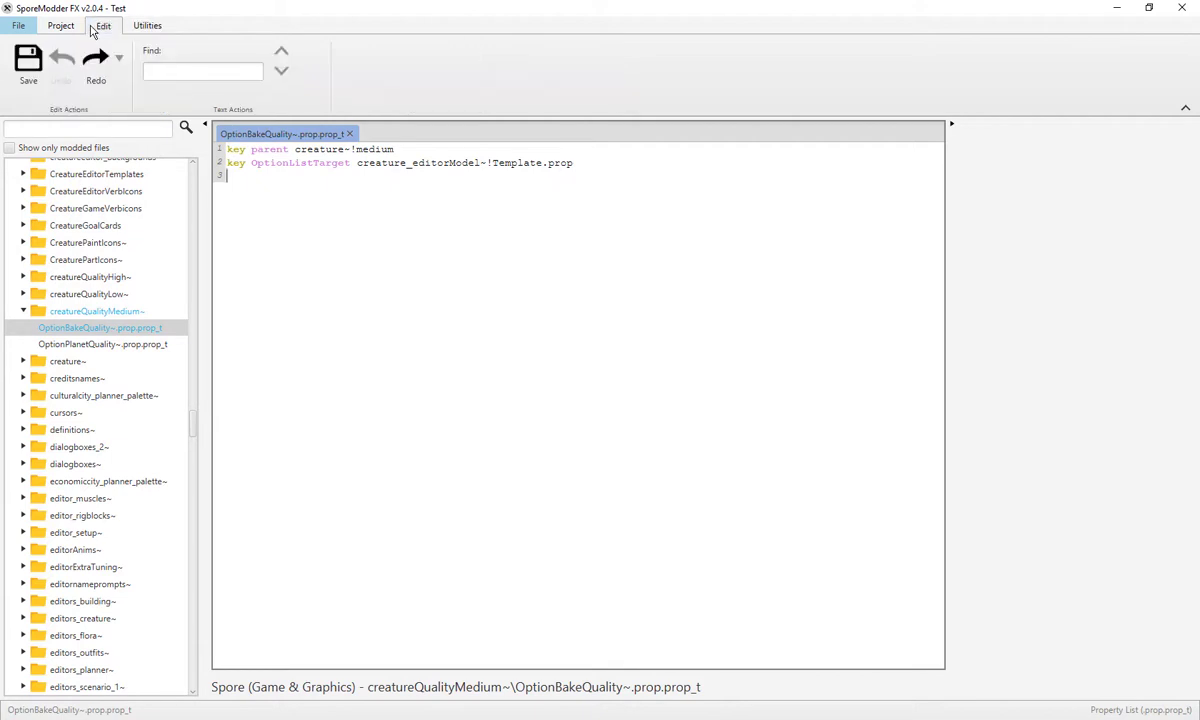
click(62, 26)
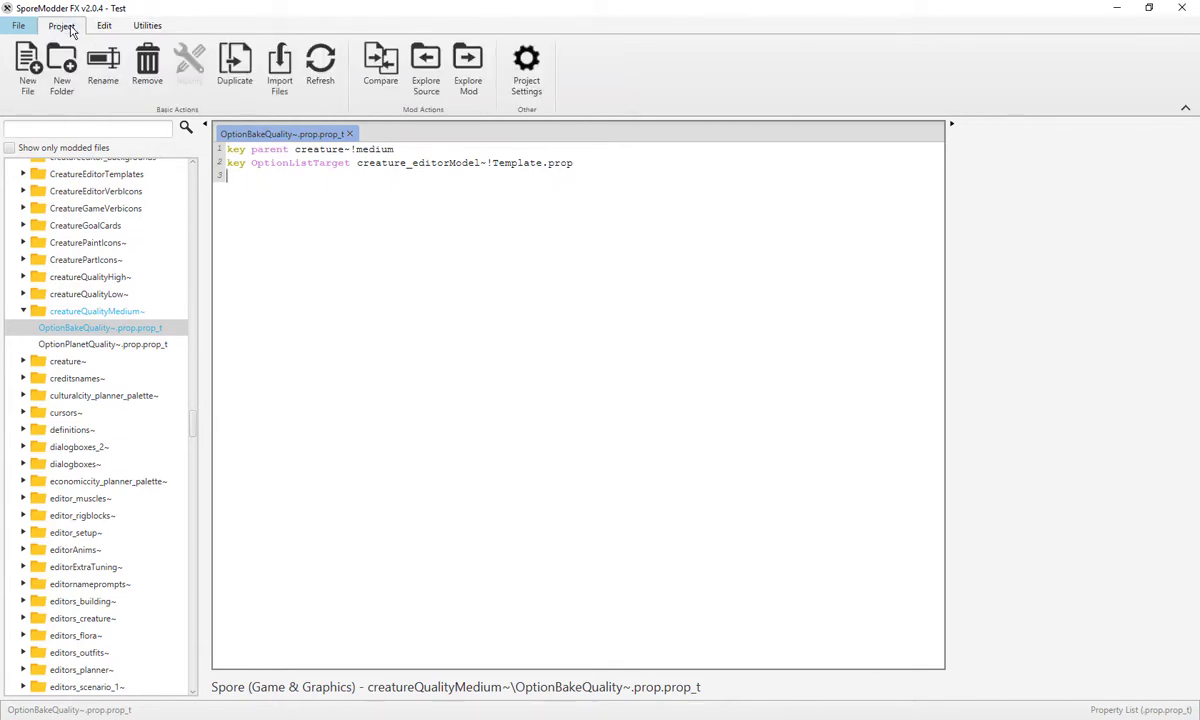
Collapse the creatureQualityMedium~ folder and expand the spacetools~ folder in the project tree
click(23, 311)
scroll(190, 220, up, 20)
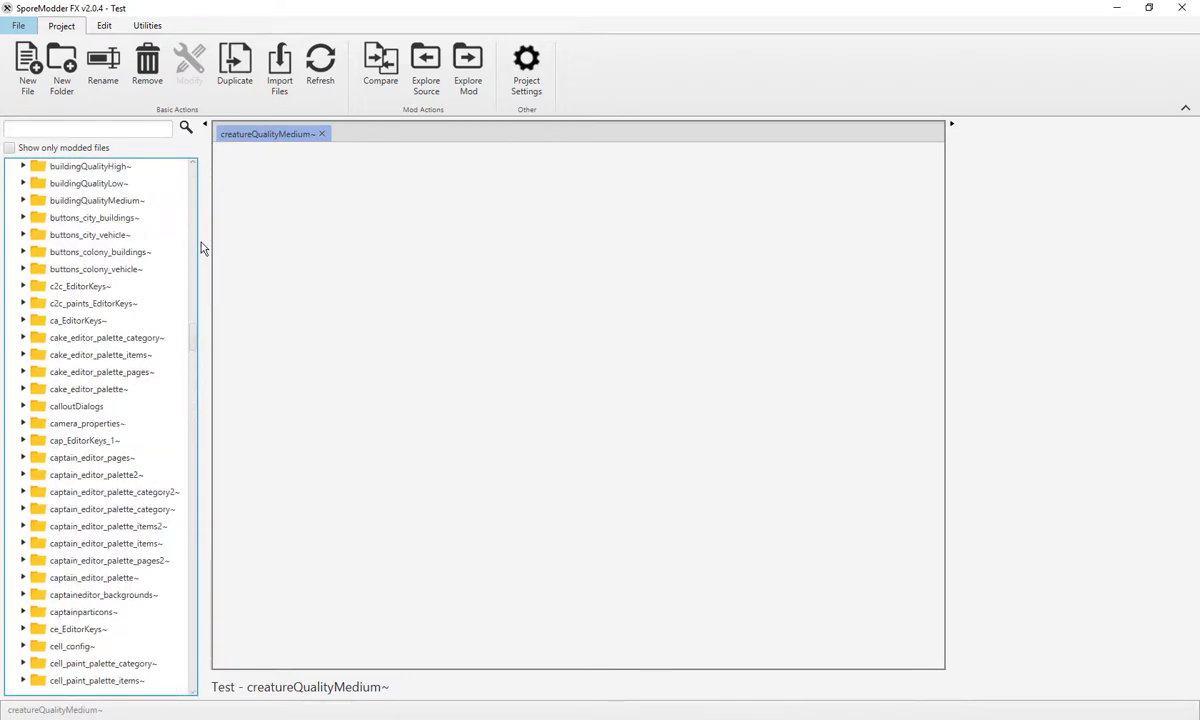
click(186, 308)
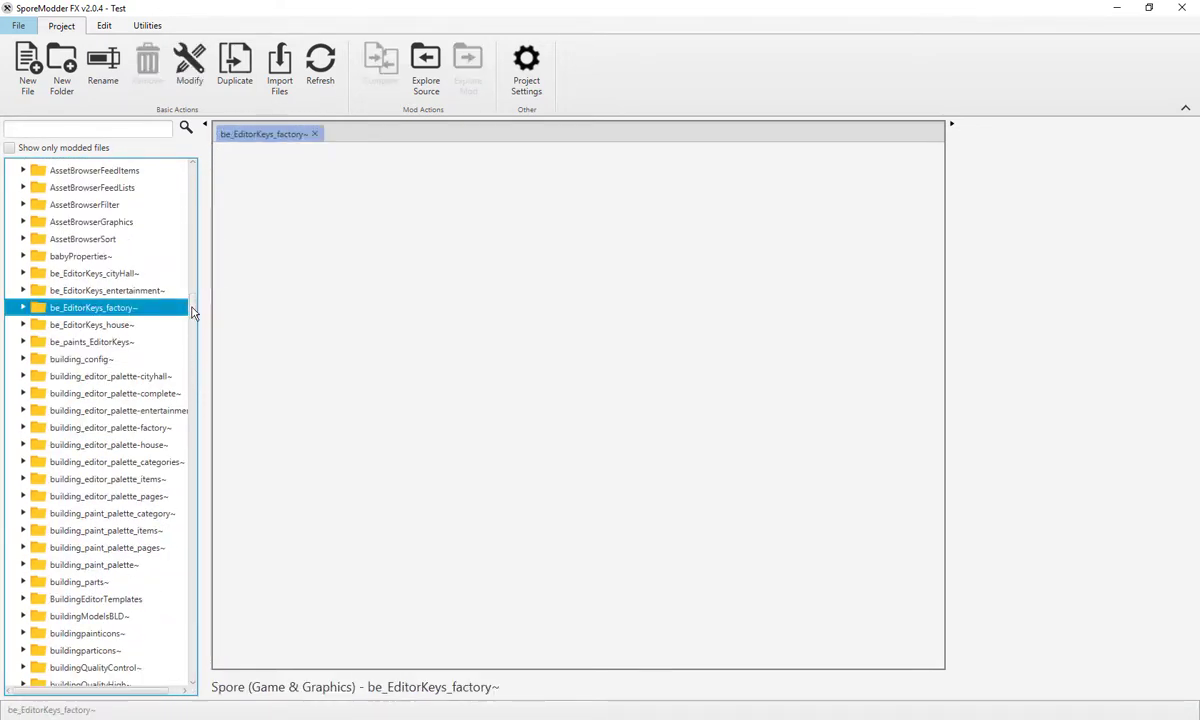
drag(193, 311, 197, 571)
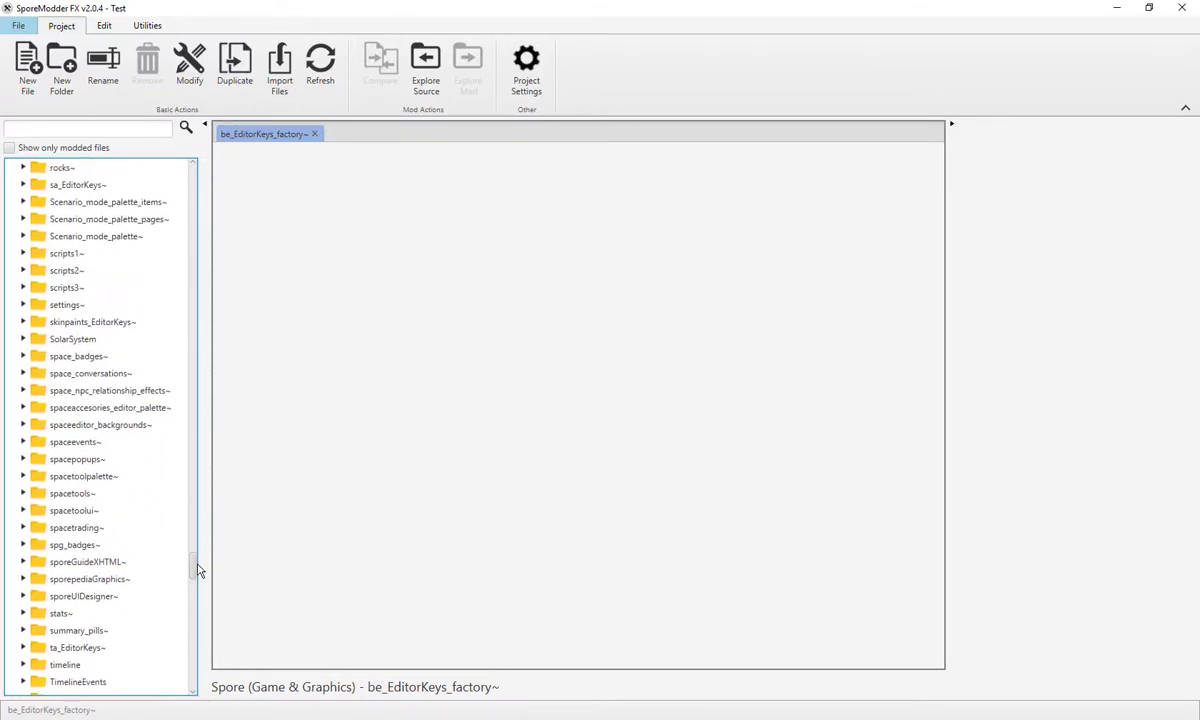
click(24, 494)
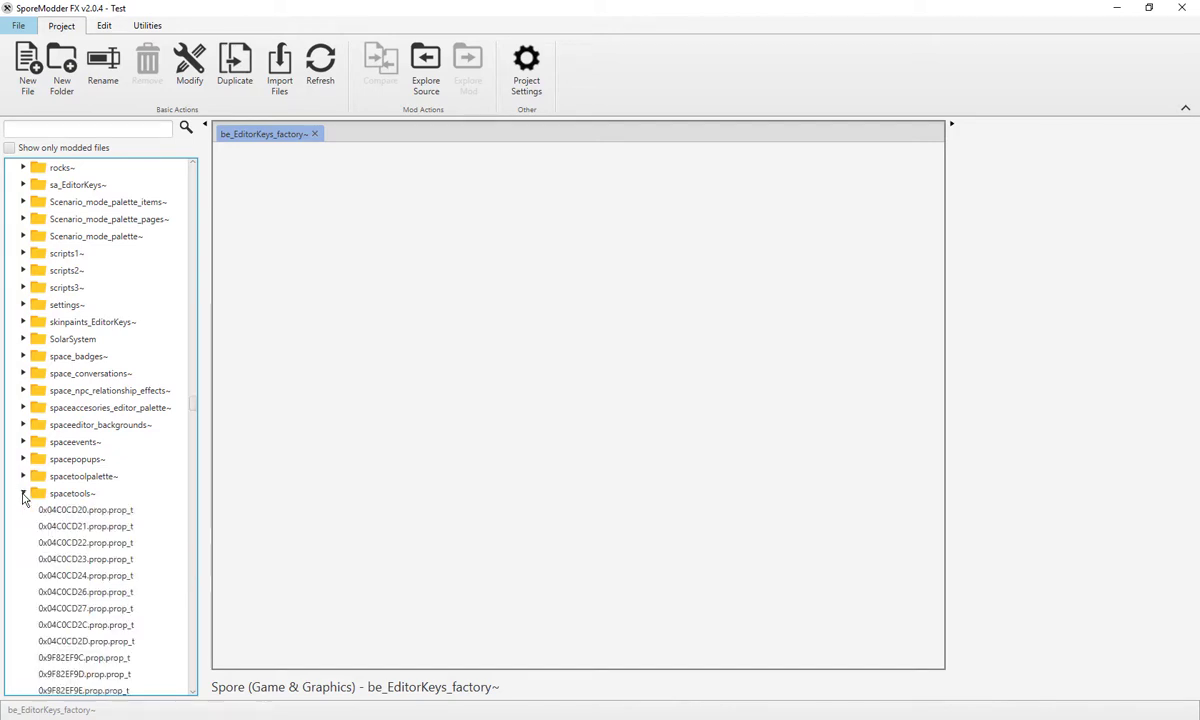
Open 0x9F82EF9D.prop.prop_t to examine its beam, hit and muzzle effect lines, and open 0x9F82EF9C.prop.prop_t for comparison
scroll(100, 500, down, 6)
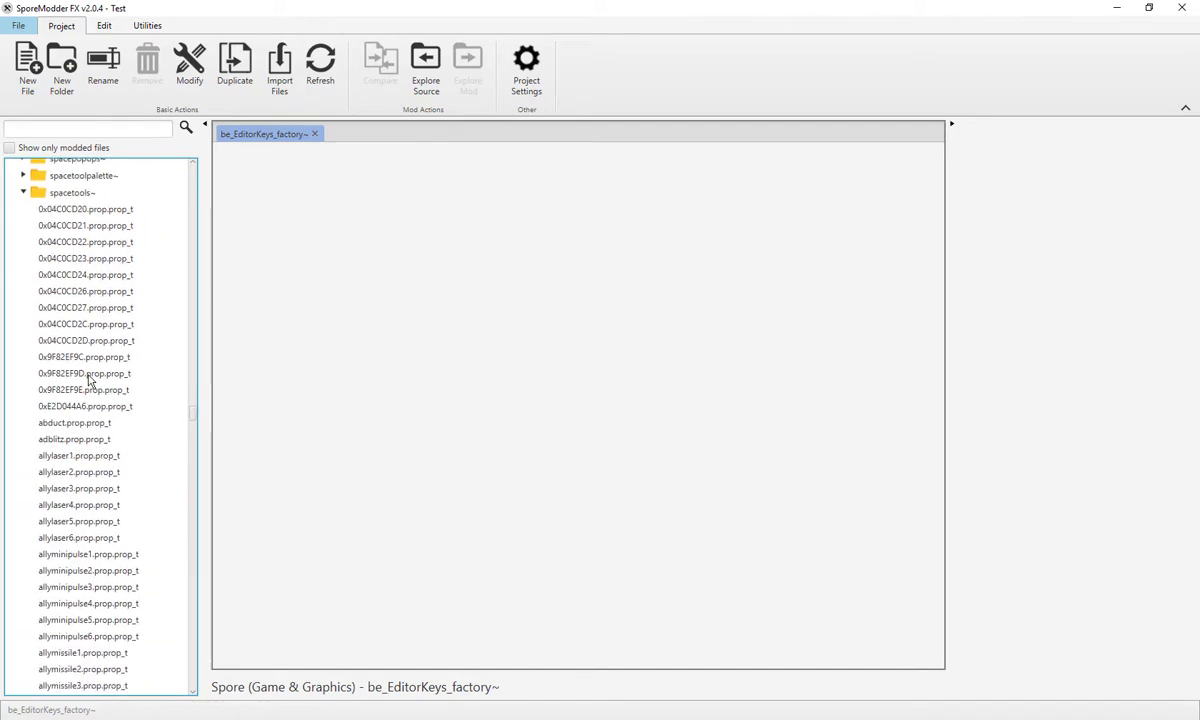
click(88, 374)
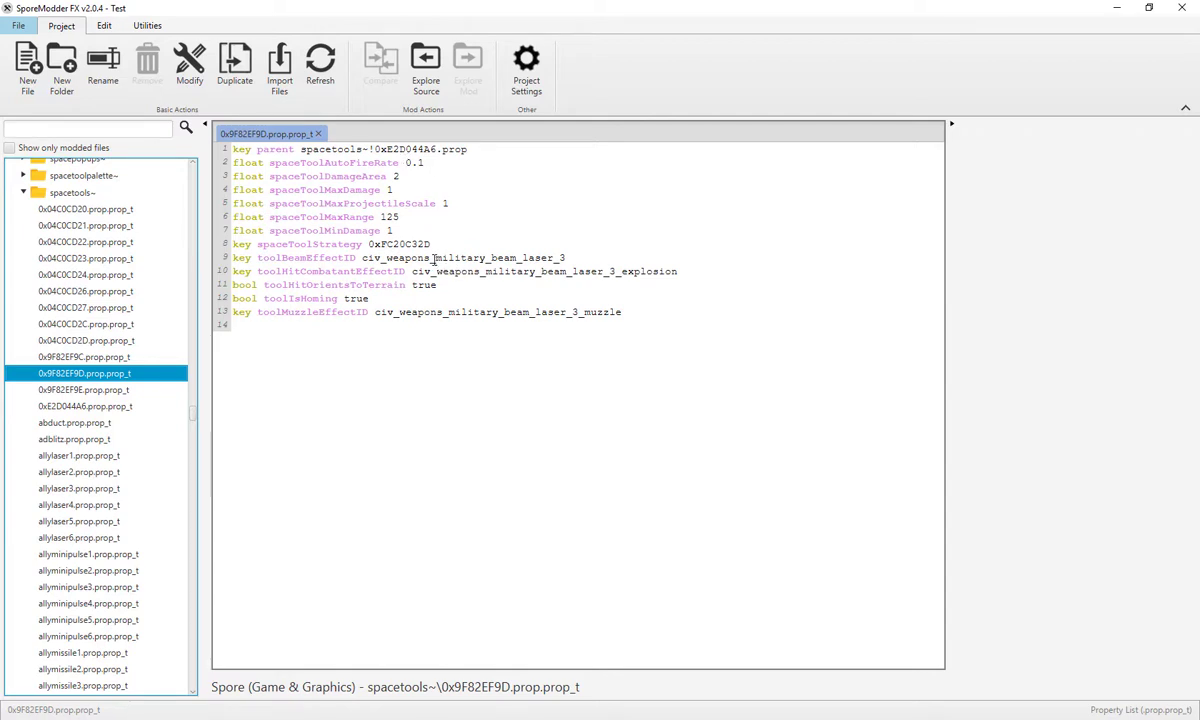
drag(424, 258, 575, 260)
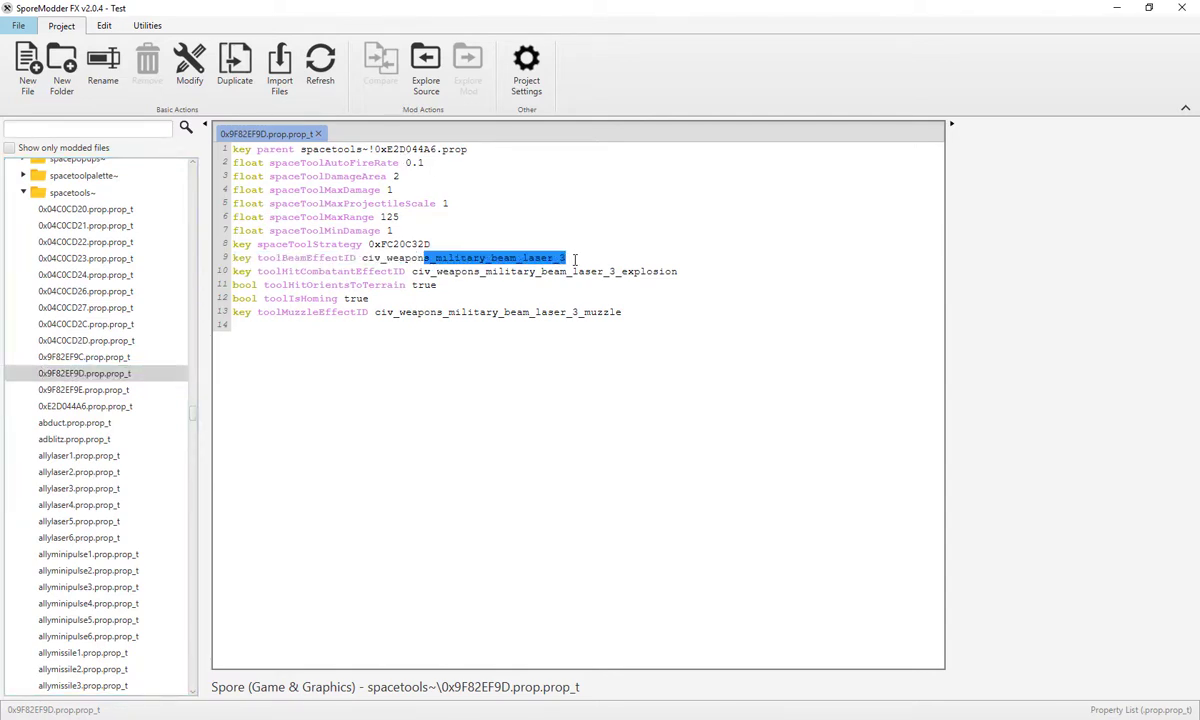
click(568, 312)
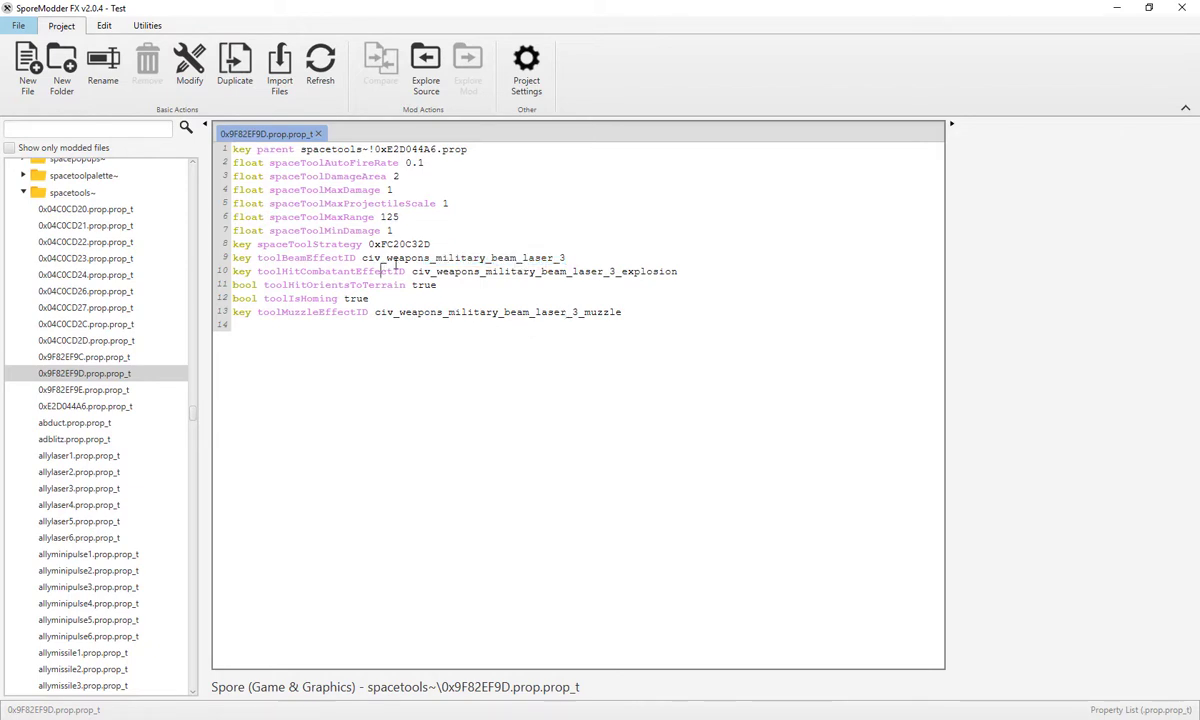
drag(380, 271, 424, 258)
click(110, 357)
Find interstellardrive_upgrade4.prop.prop_t in the spacetools~ folder and open it
scroll(126, 388, down, 20)
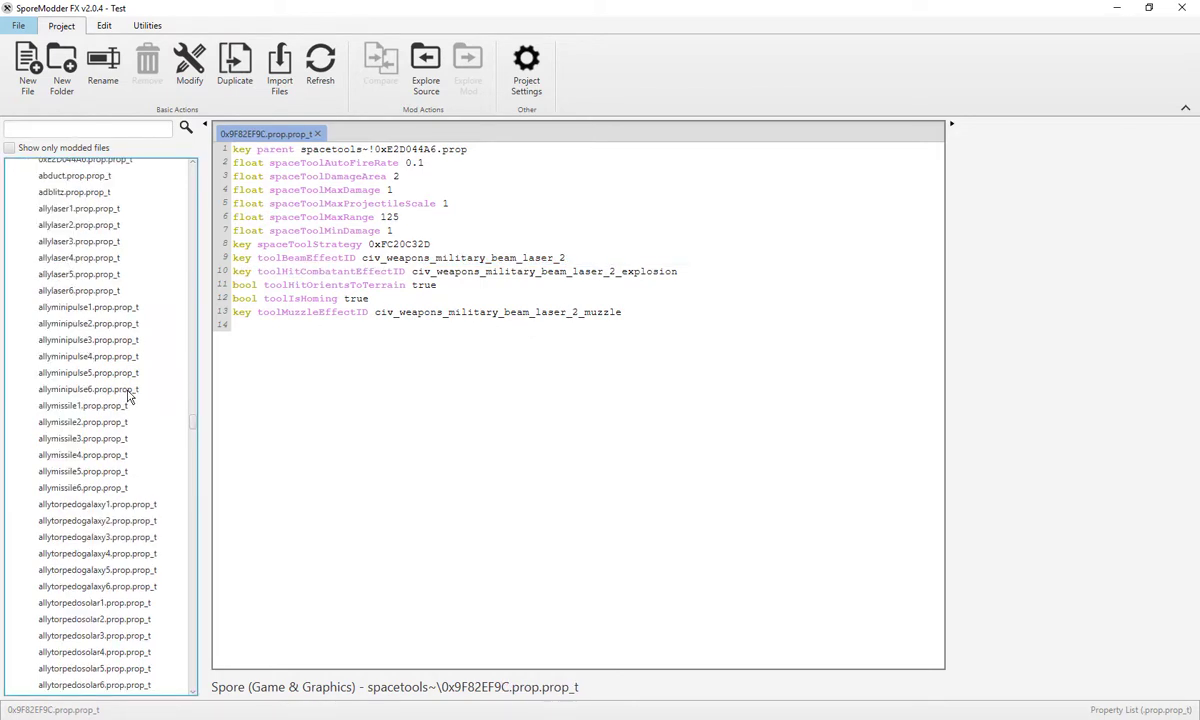
scroll(115, 382, down, 20)
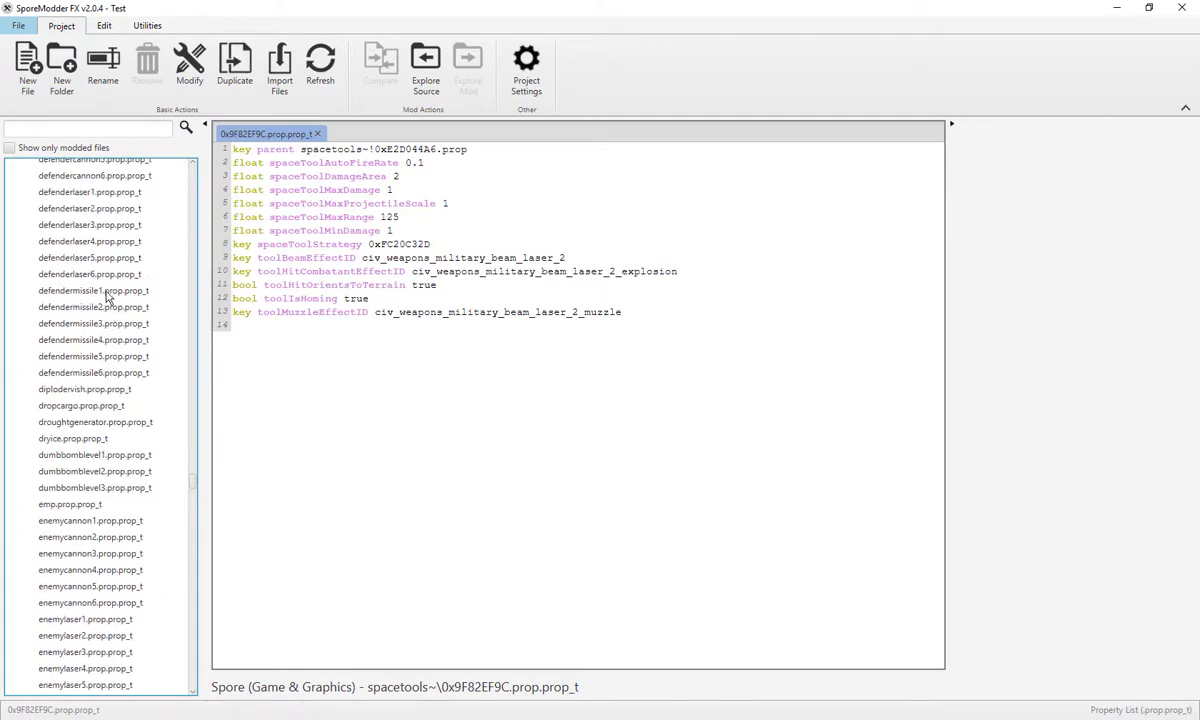
scroll(110, 370, down, 11)
scroll(98, 316, down, 6)
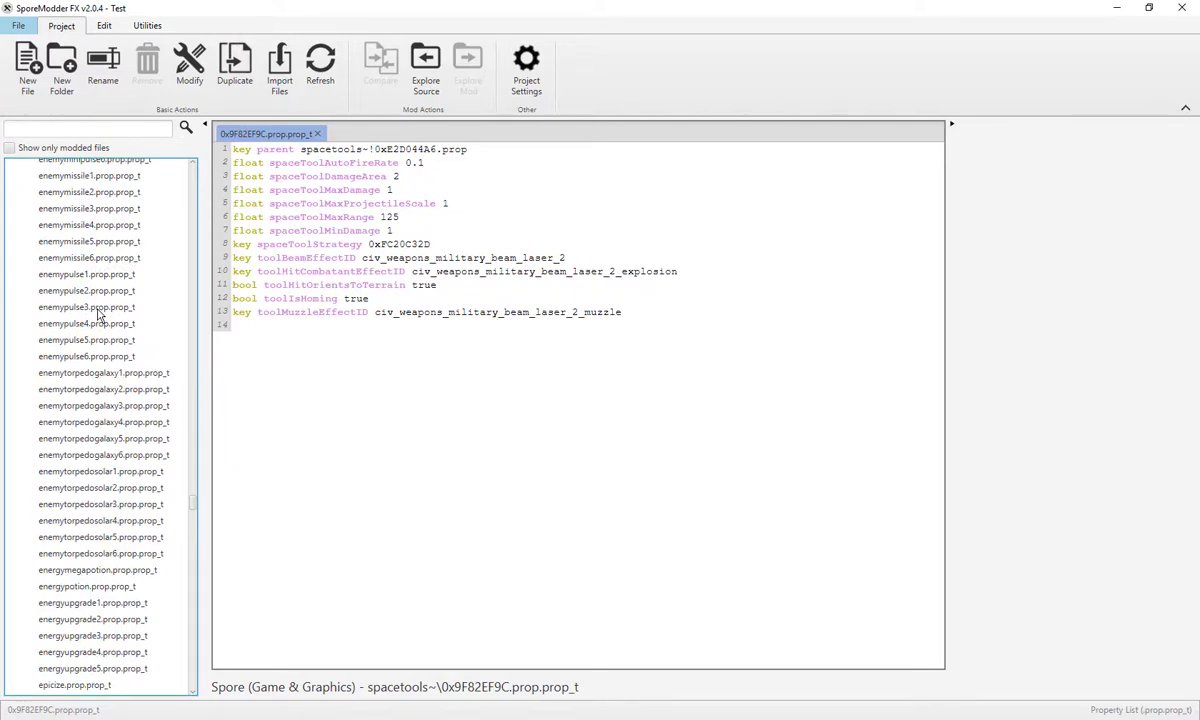
scroll(98, 316, down, 20)
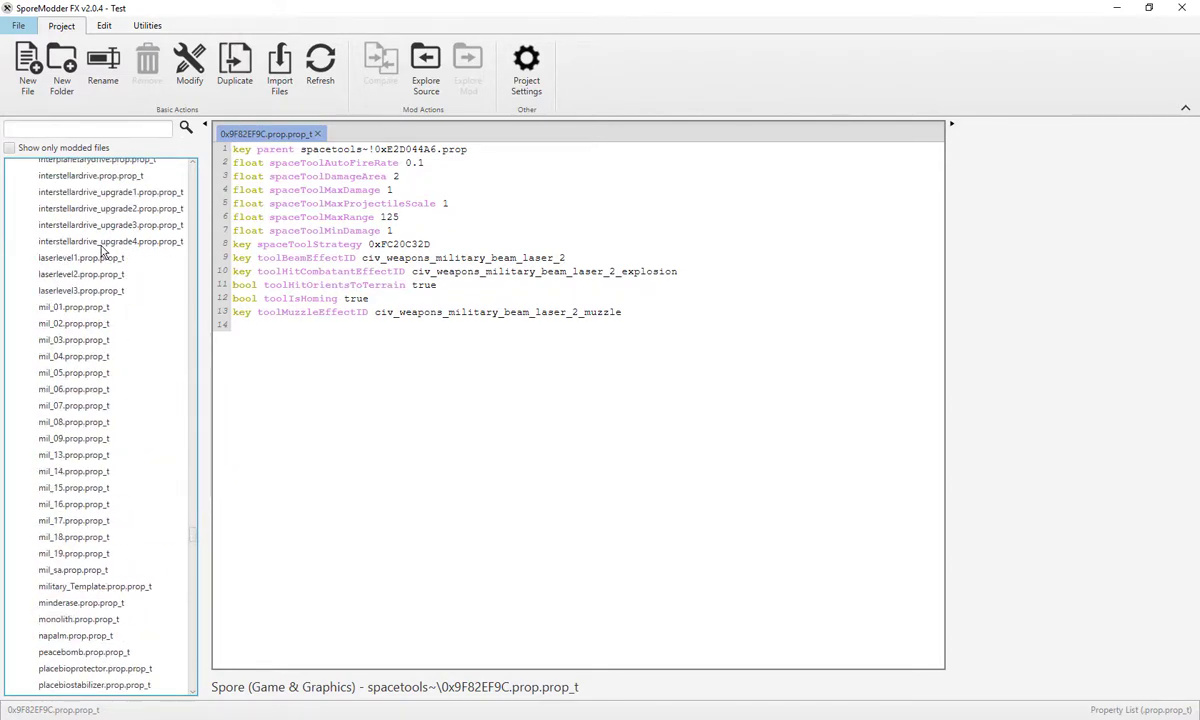
click(103, 243)
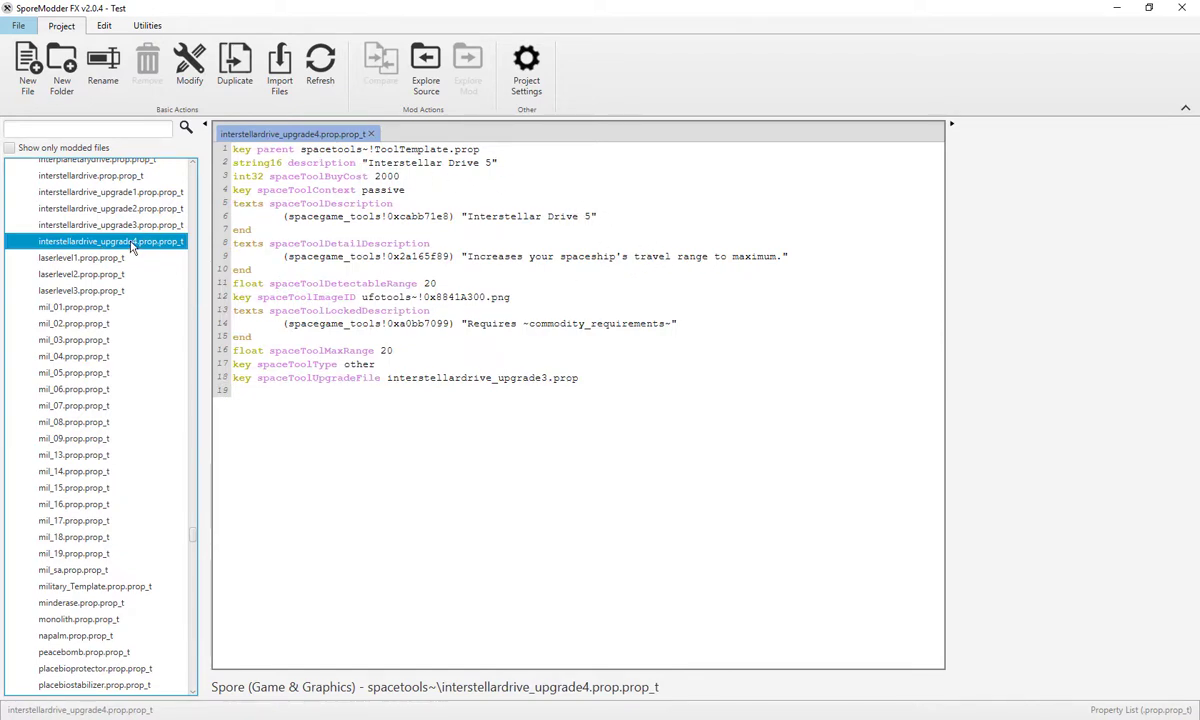
Duplicate interstellardrive_upgrade4.prop.prop_t and enter interstellardrive_upgrade5 as the copy's base name, without the _COPY suffix
click(235, 65)
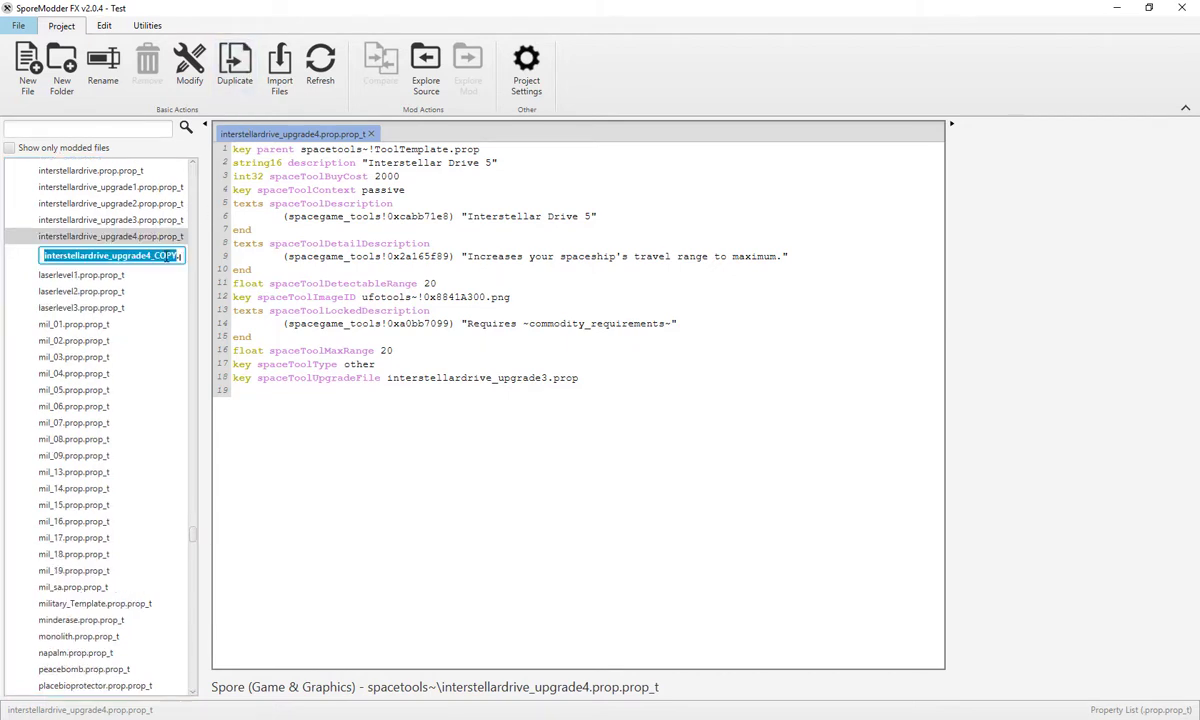
click(150, 255)
key(BackSpace)
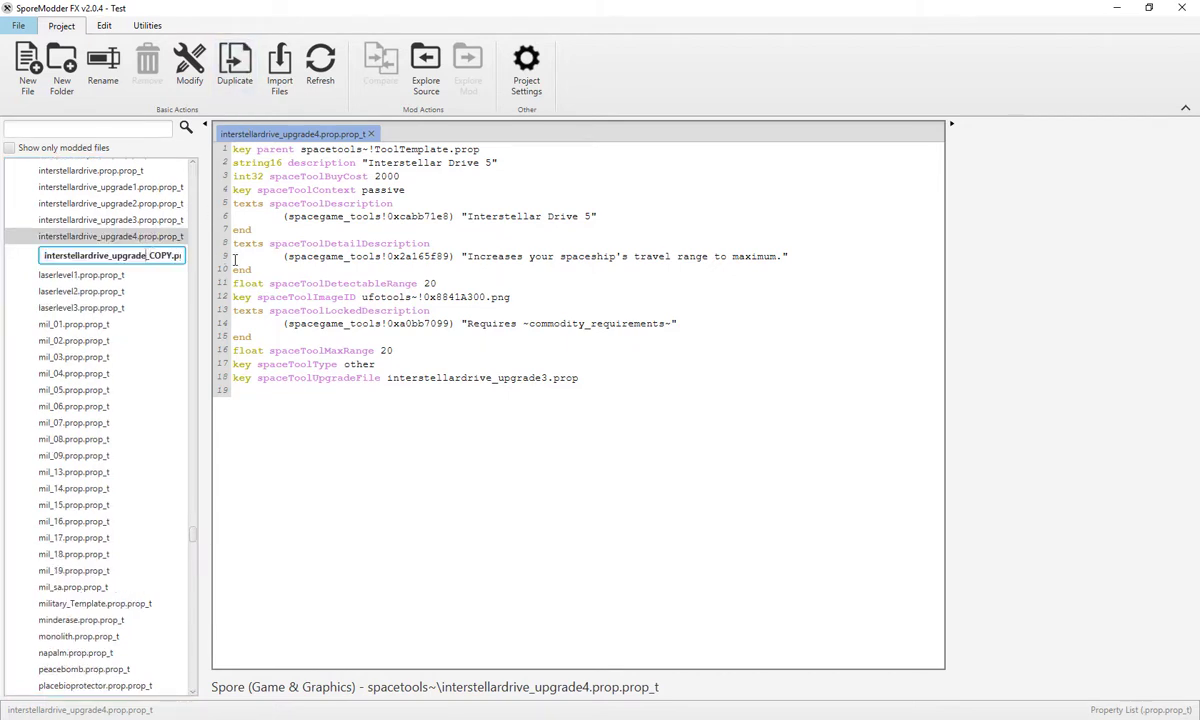
text(5)
drag(176, 257, 153, 256)
click(177, 256)
key(BackSpace)
Try a spaceToolBuyCost of 20000 in interstellardrive_upgrade4.prop.prop_t and re-enter 20 as the spaceToolMaxRange
click(400, 176)
text(0)
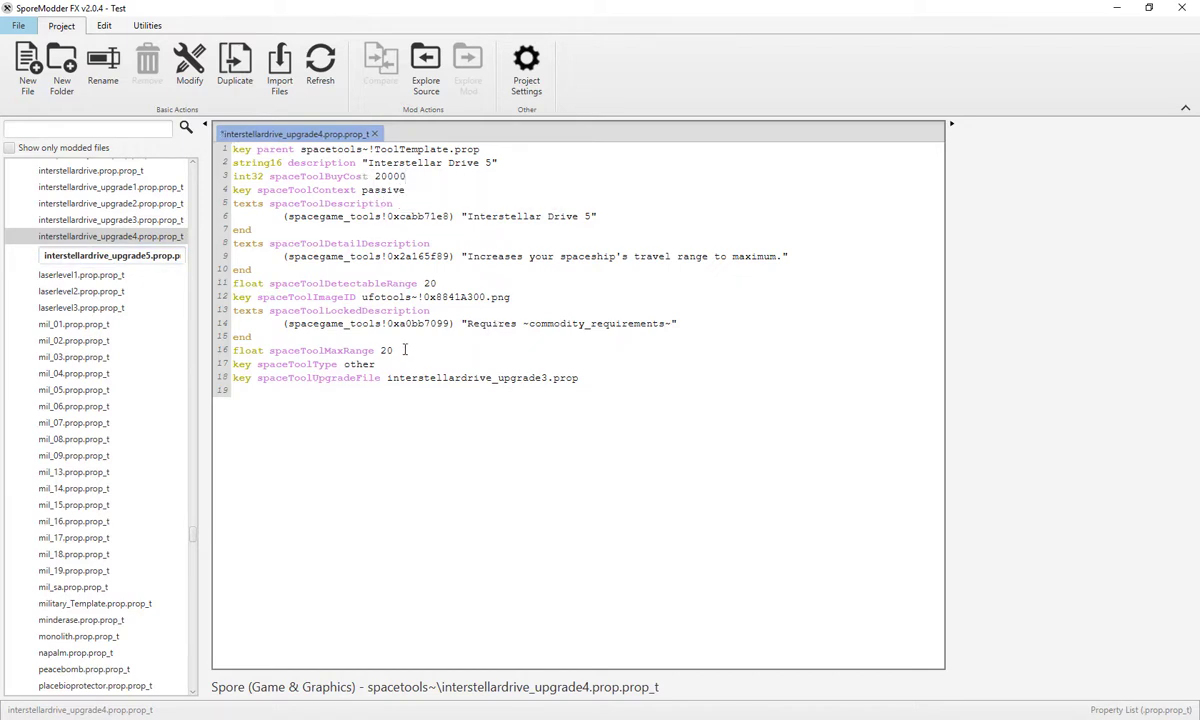
key(BackSpace)
key(BackSpace)
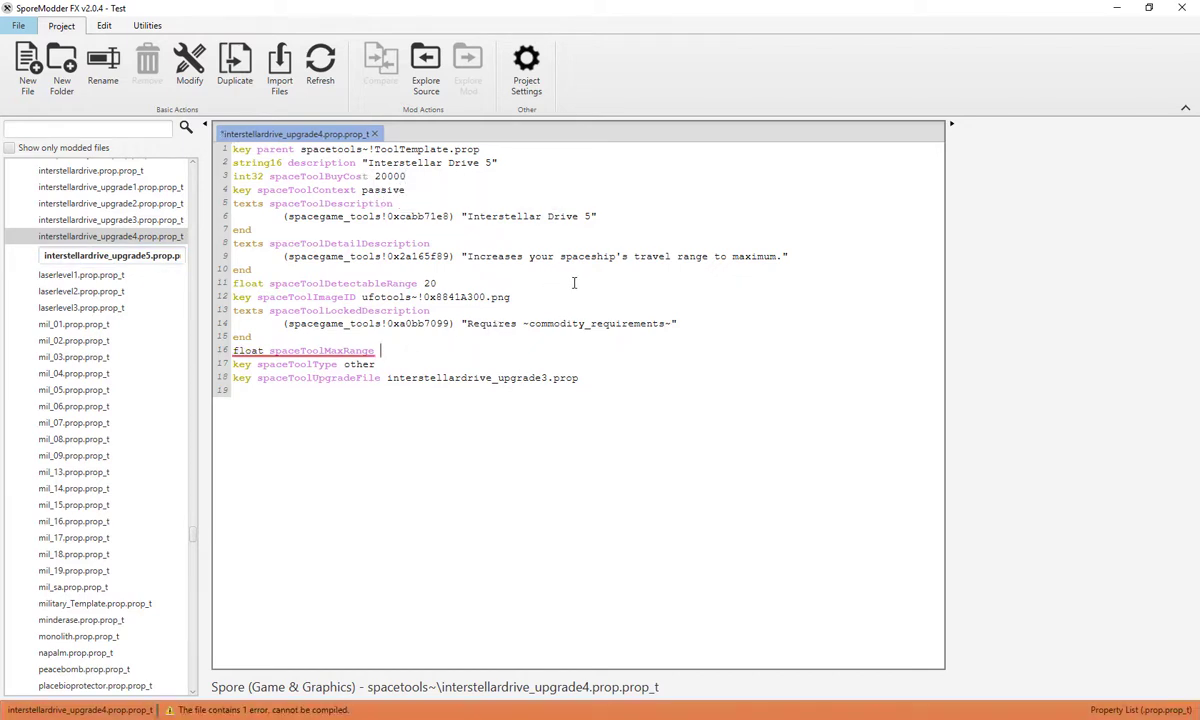
text(20)
Leave the edited interstellardrive_upgrade4.prop.prop_t and discard its changes instead of including the file in the mod
scroll(95, 270, down, 13)
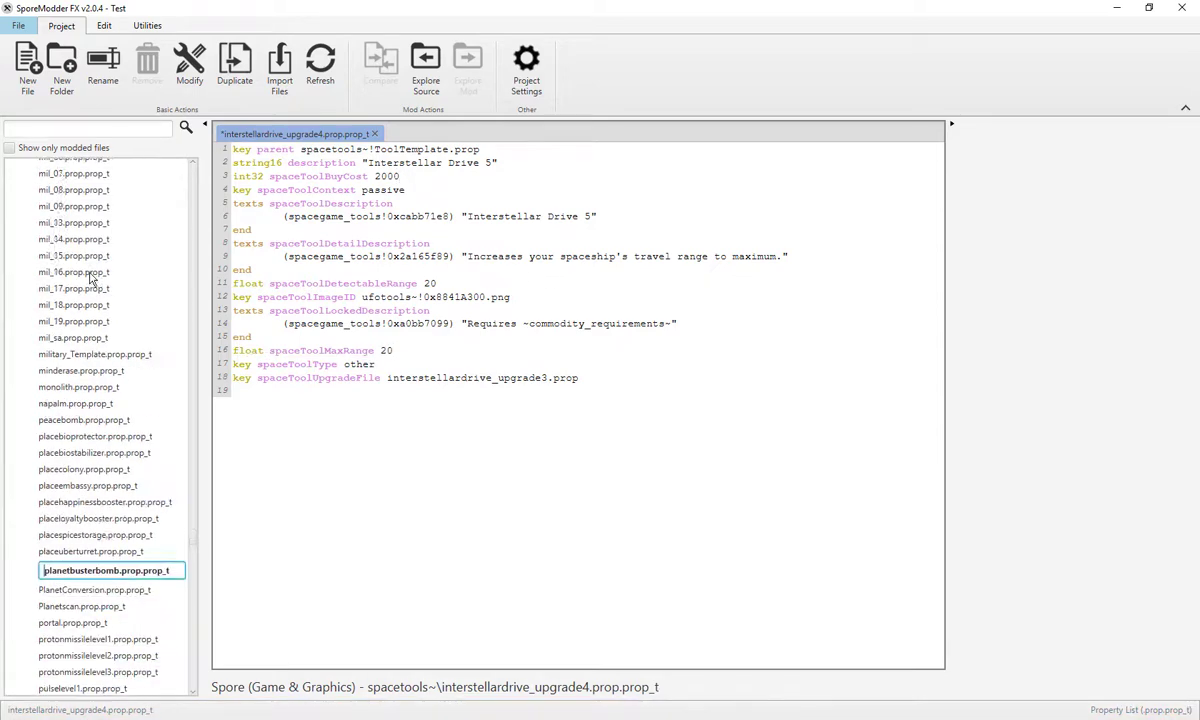
scroll(95, 270, down, 15)
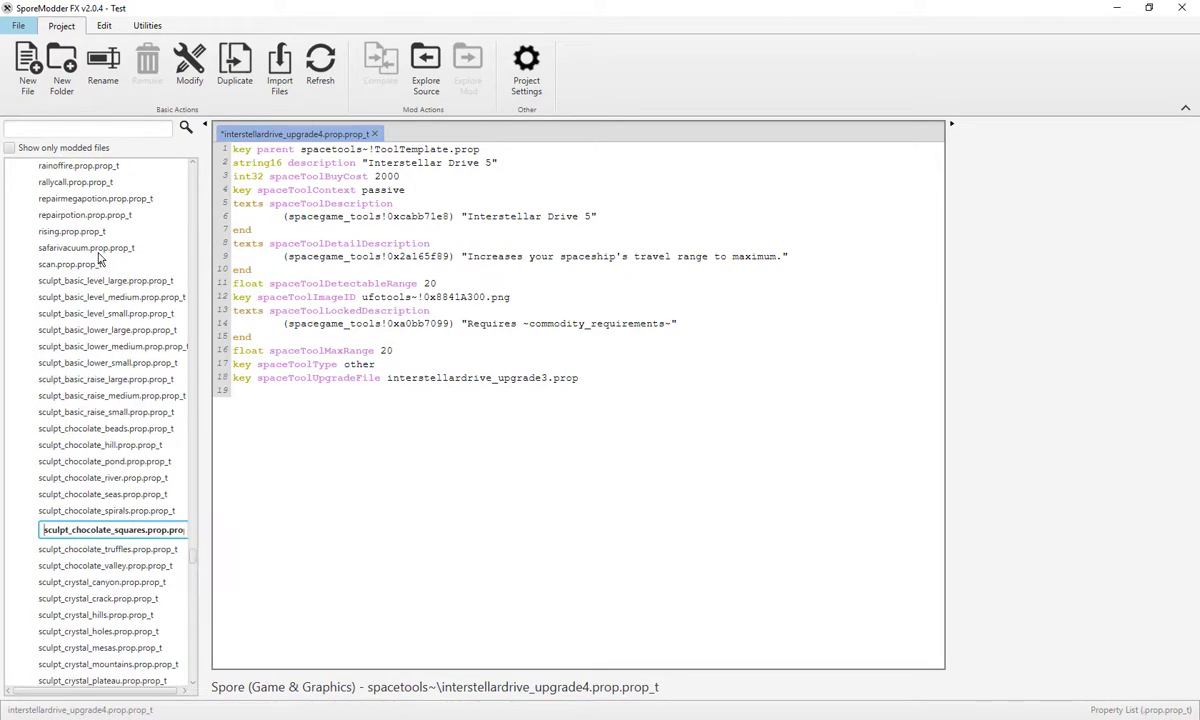
scroll(100, 258, down, 15)
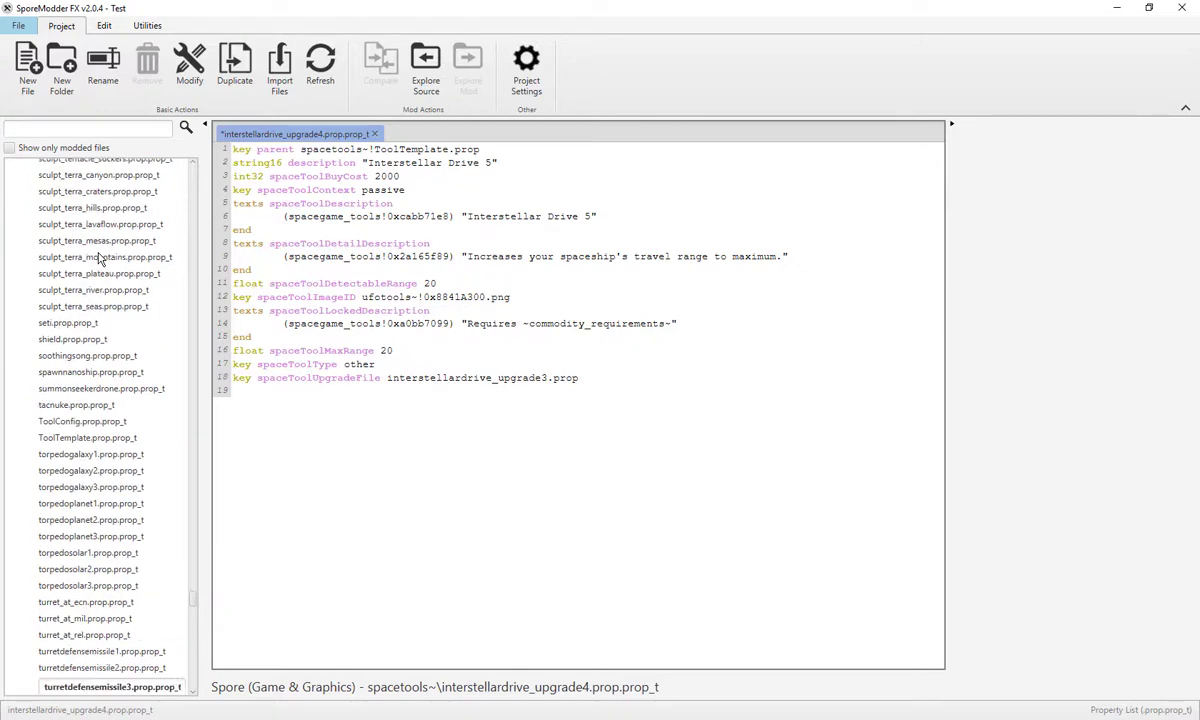
scroll(100, 258, down, 8)
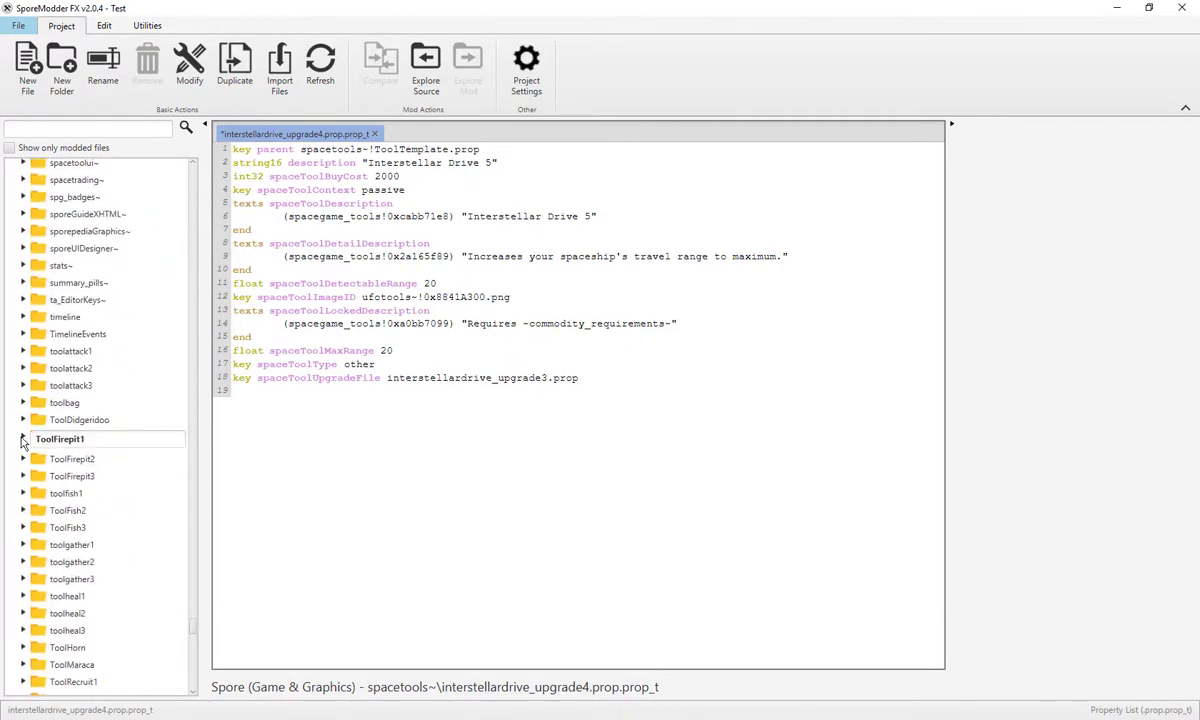
click(24, 443)
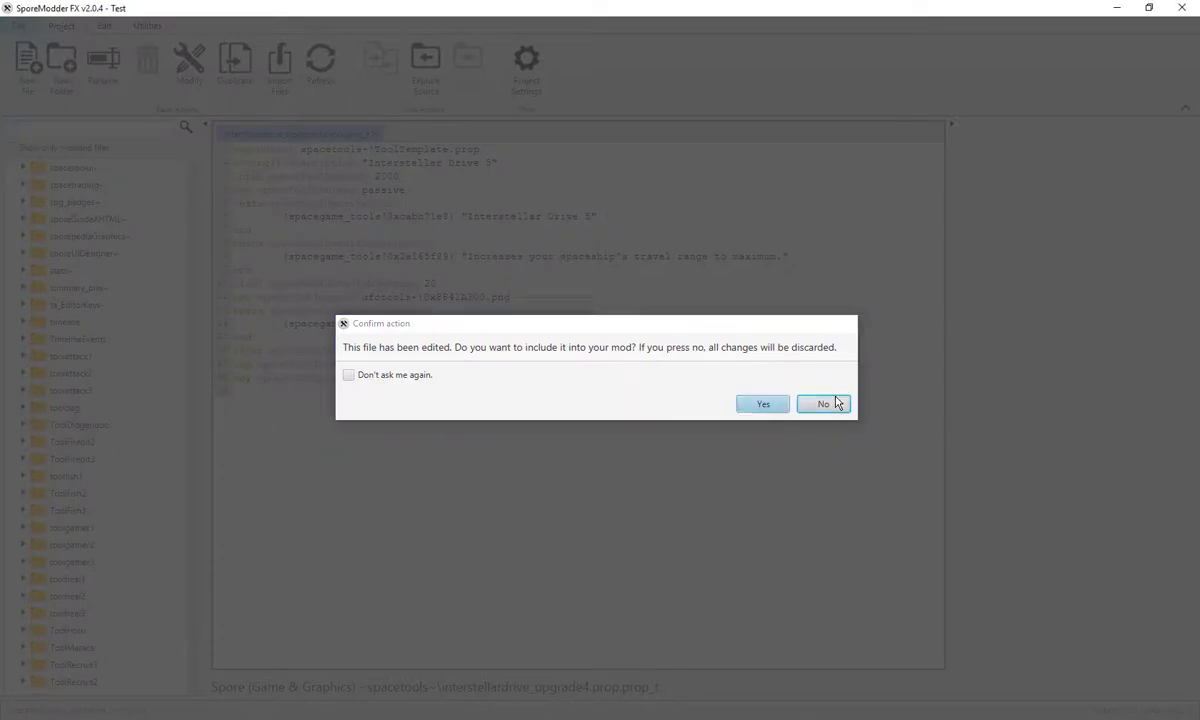
click(830, 404)
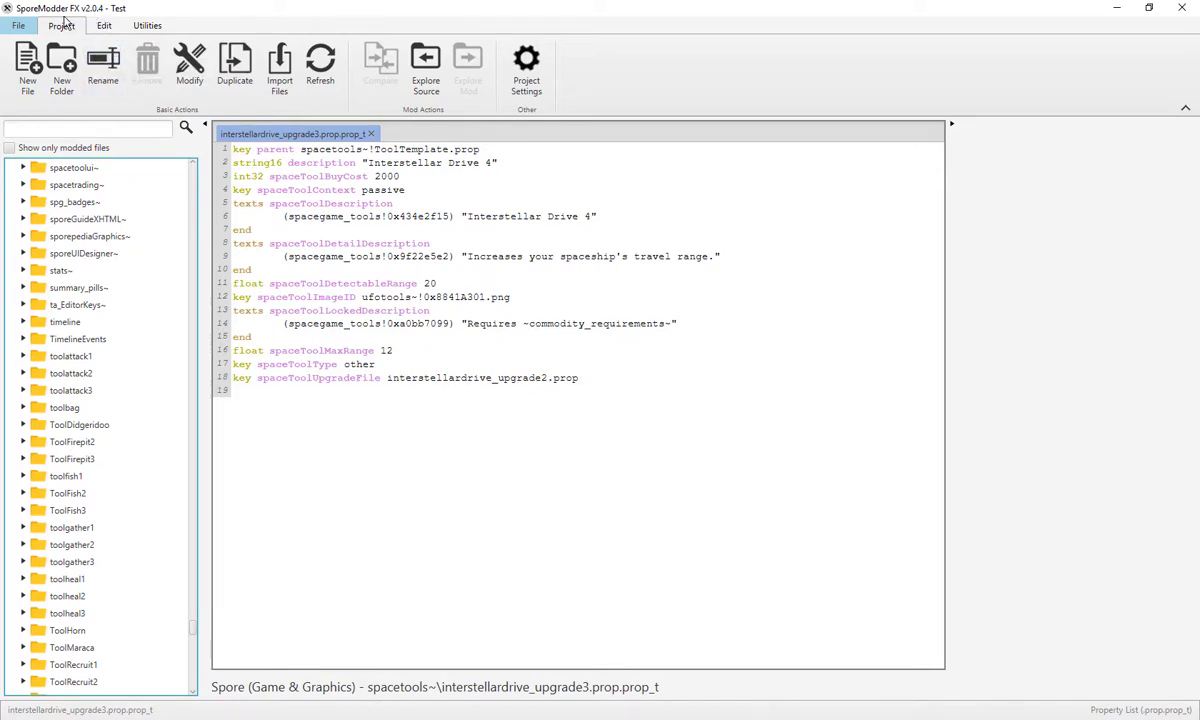
scroll(150, 238, up, 10)
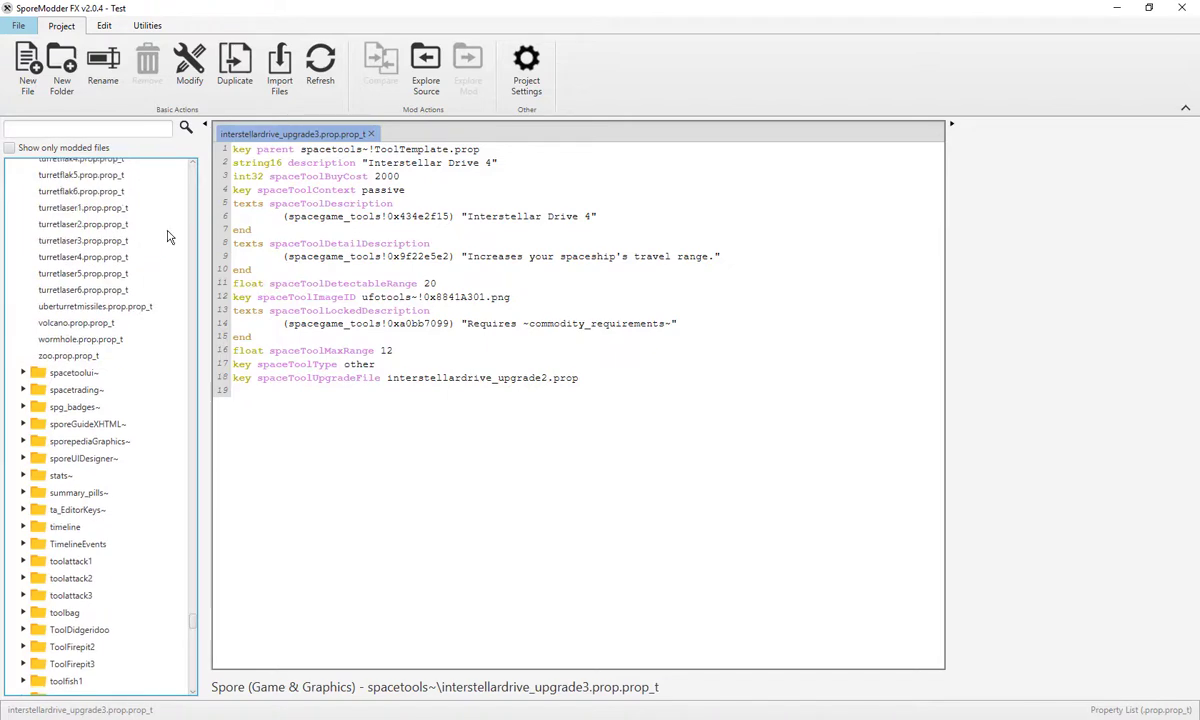